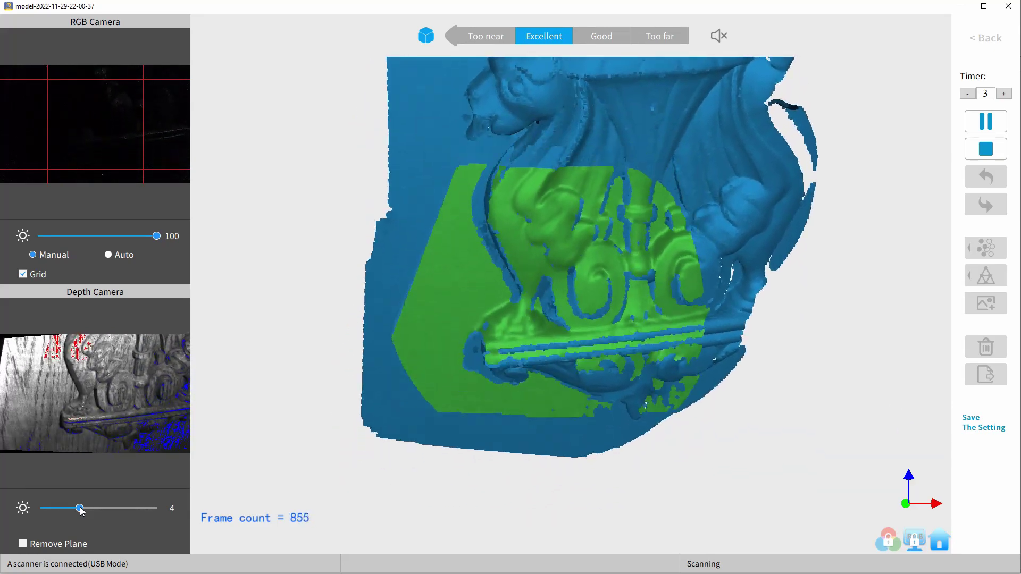
Pause the scan and fuse the 900 captured frames into a point cloud
key(space)
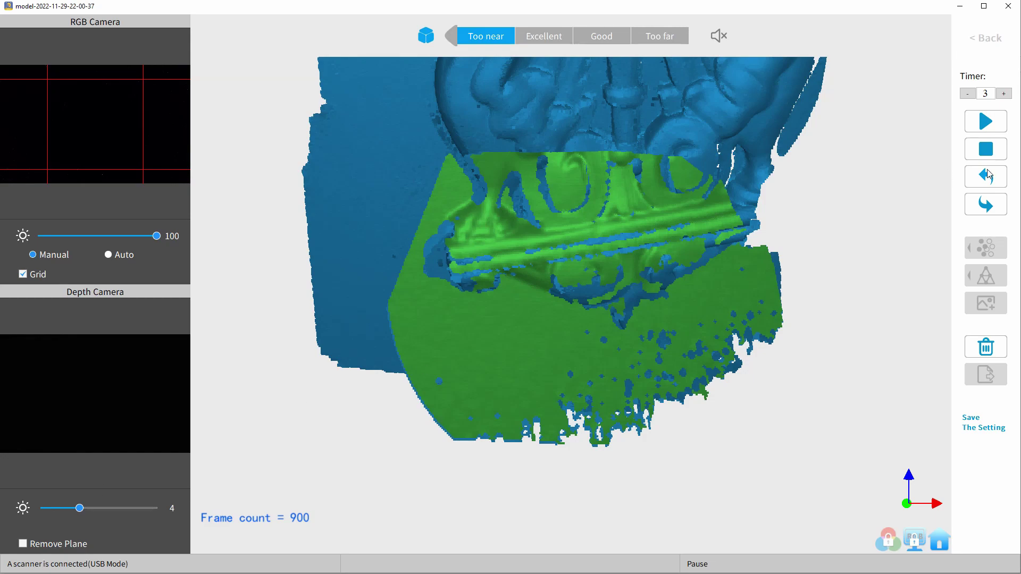
click(986, 176)
click(452, 292)
Rotate the fused 1,574,052-point cloud to inspect it edge-on and from other sides
mouse_move(464, 295)
mouse_down()
mouse_move(652, 320)
mouse_move(531, 195)
mouse_move(560, 269)
mouse_move(432, 353)
mouse_move(518, 295)
mouse_move(585, 278)
mouse_move(505, 226)
mouse_move(520, 292)
mouse_up()
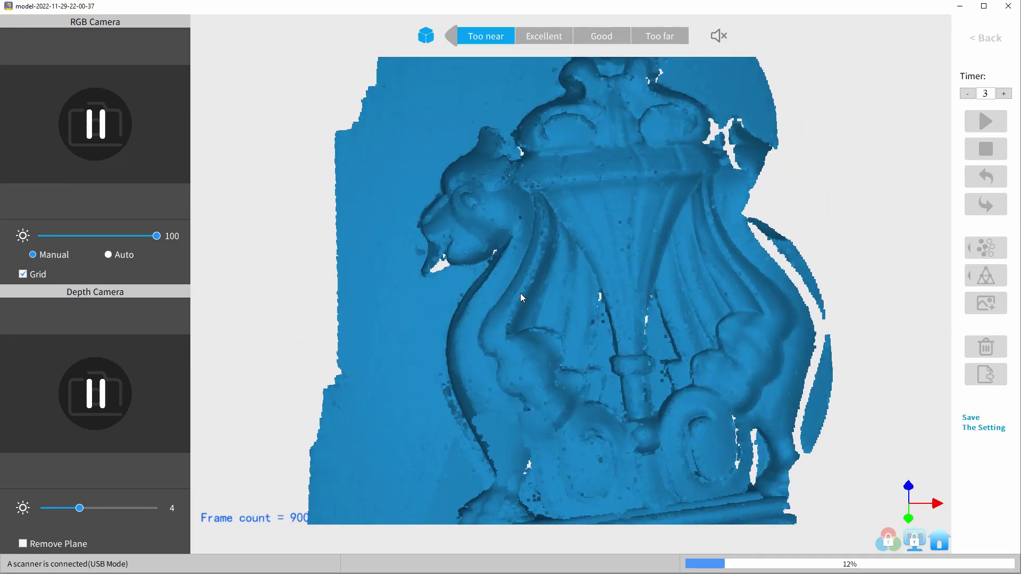
mouse_move(520, 292)
mouse_down()
mouse_move(461, 321)
mouse_move(394, 311)
mouse_move(505, 367)
mouse_move(646, 391)
mouse_move(575, 378)
mouse_move(480, 298)
mouse_move(603, 289)
mouse_move(608, 301)
mouse_move(482, 323)
mouse_move(564, 253)
mouse_up()
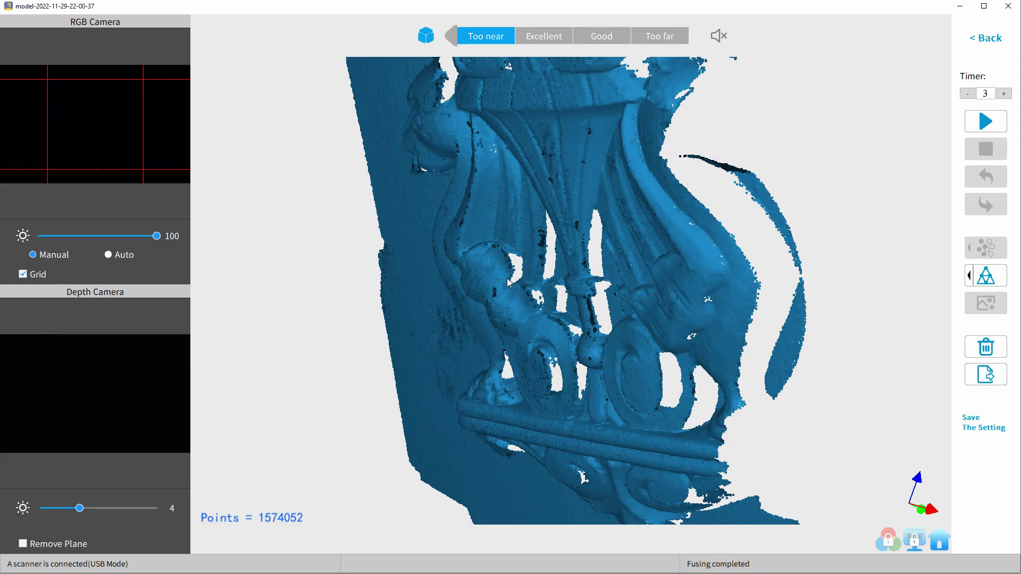
mouse_move(508, 283)
mouse_down()
mouse_move(554, 264)
mouse_move(610, 343)
mouse_move(653, 269)
mouse_up()
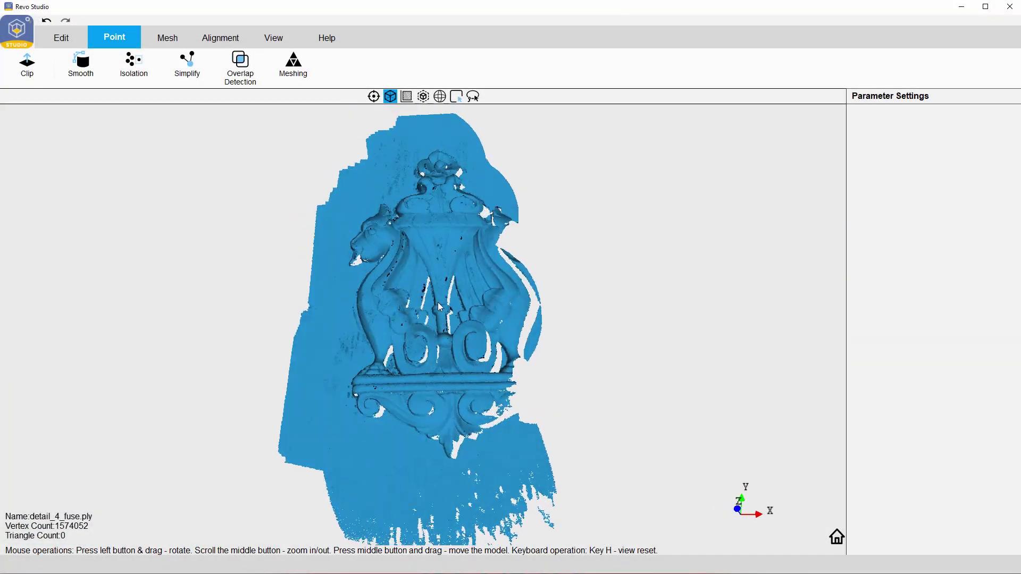
Remove isolated stray points from detail_4_fuse.ply at Low and then Medium level
click(134, 64)
drag(999, 166, 892, 166)
click(923, 342)
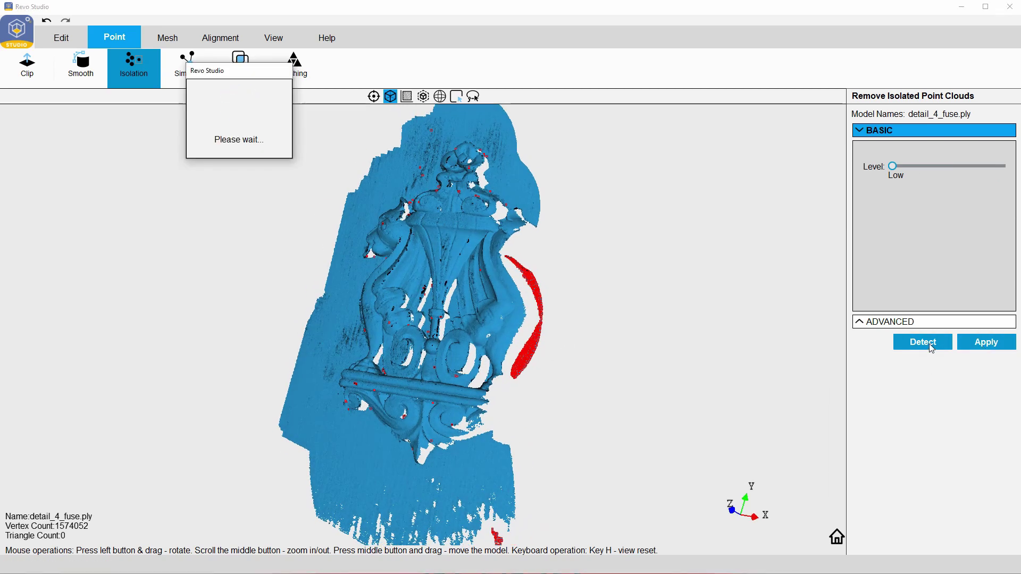
click(923, 341)
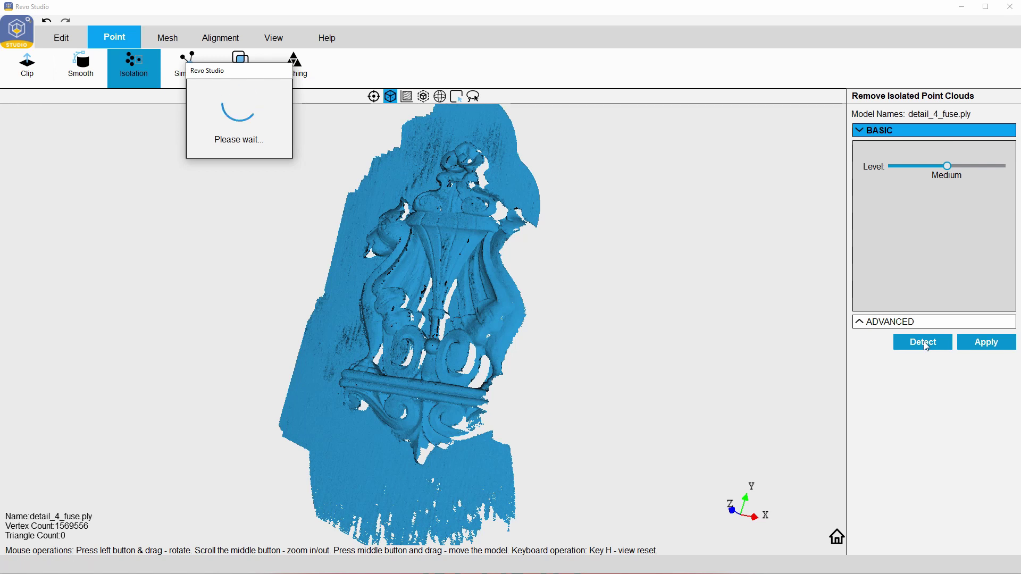
click(987, 341)
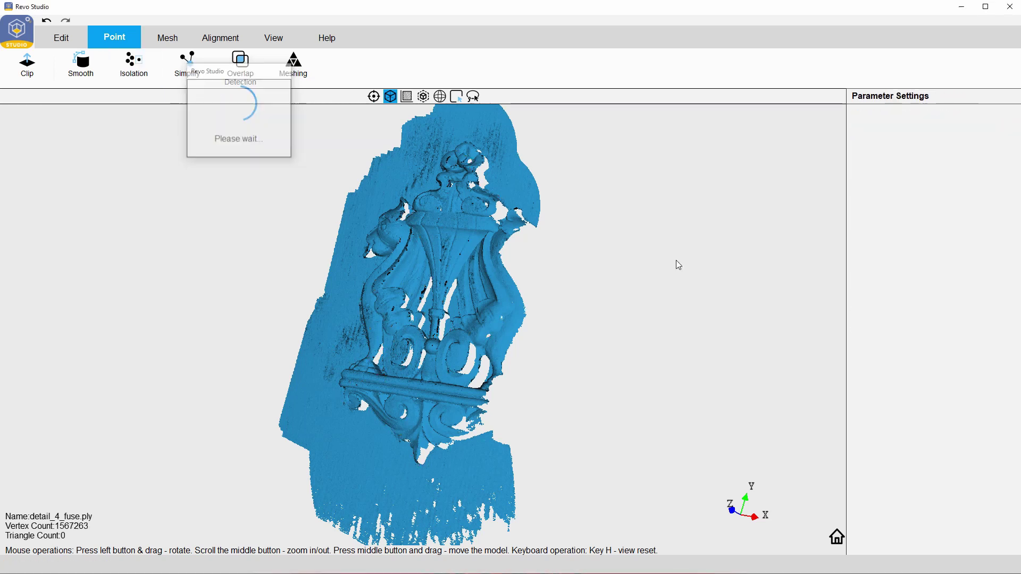
Detect overlapping points at Small, Medium and Max levels and delete them
click(875, 255)
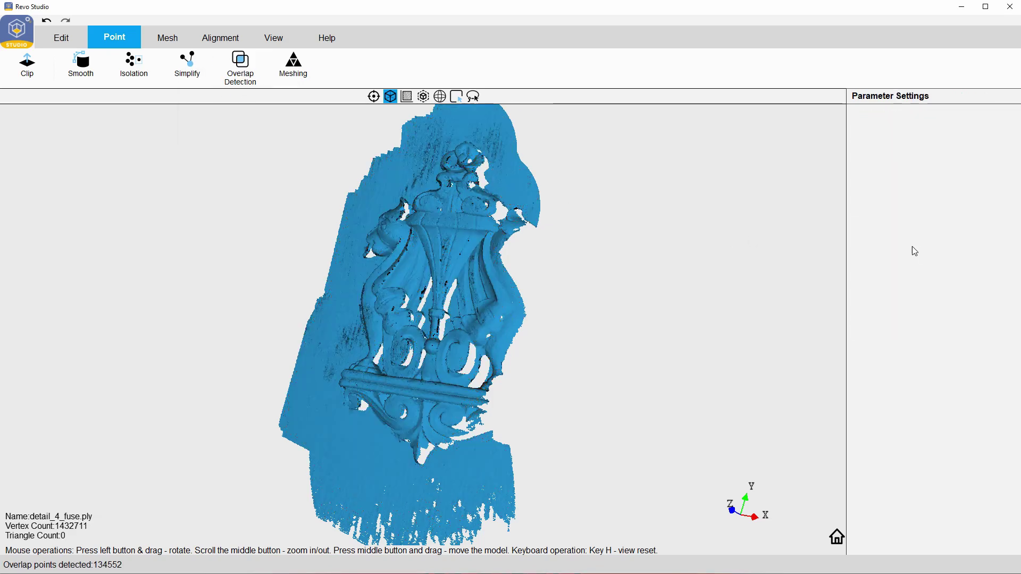
click(884, 249)
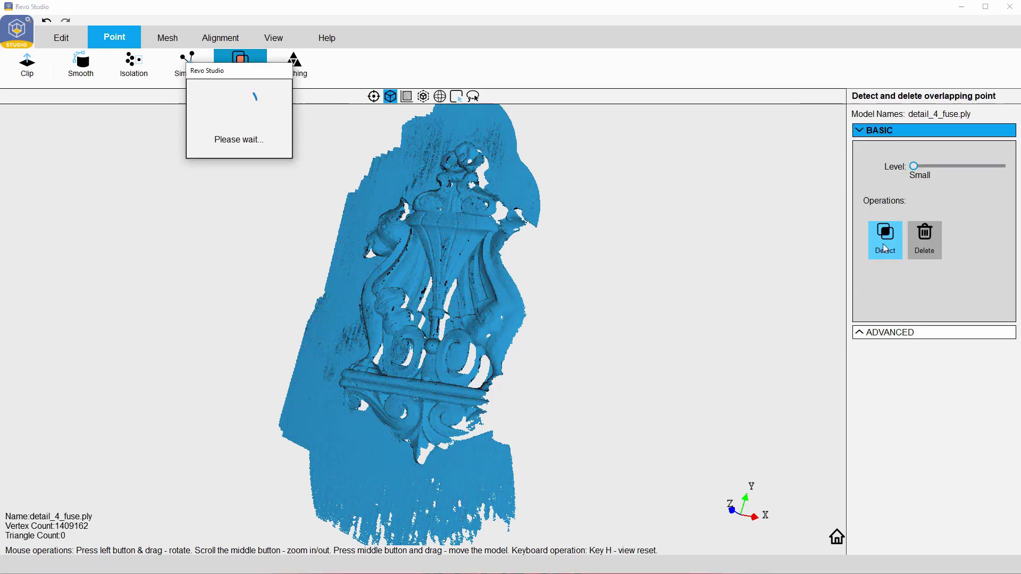
click(888, 250)
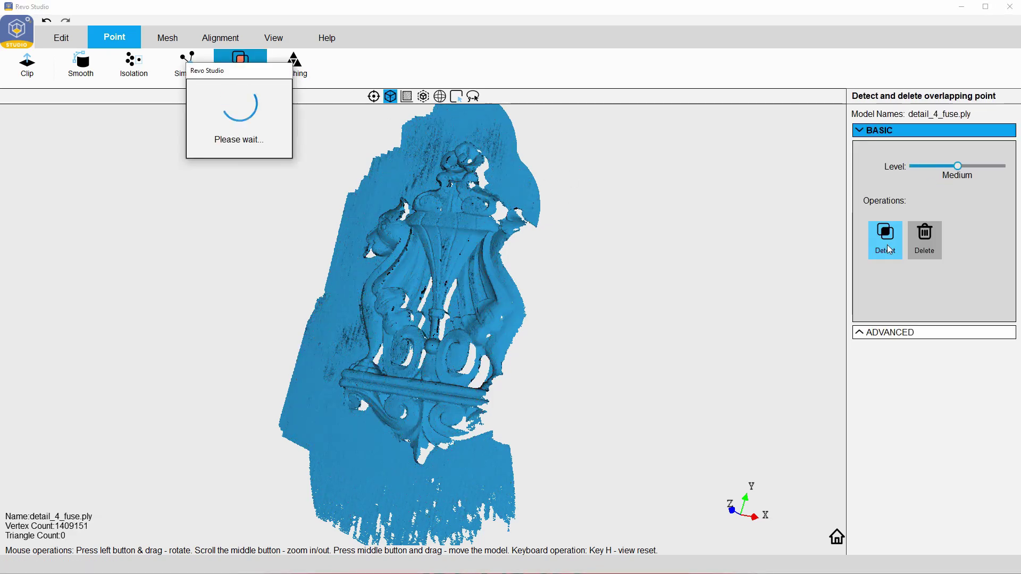
click(886, 250)
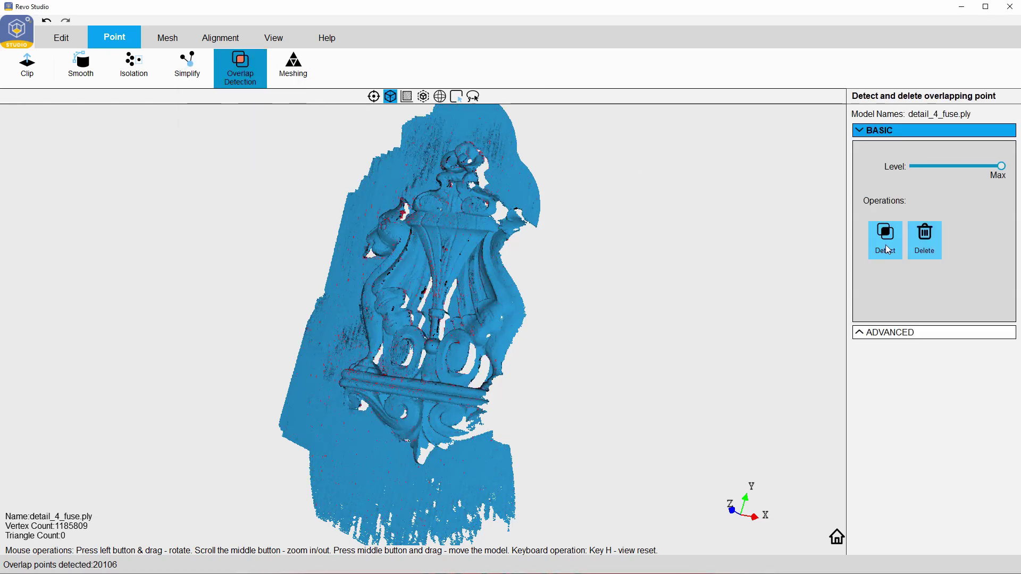
click(872, 254)
click(928, 250)
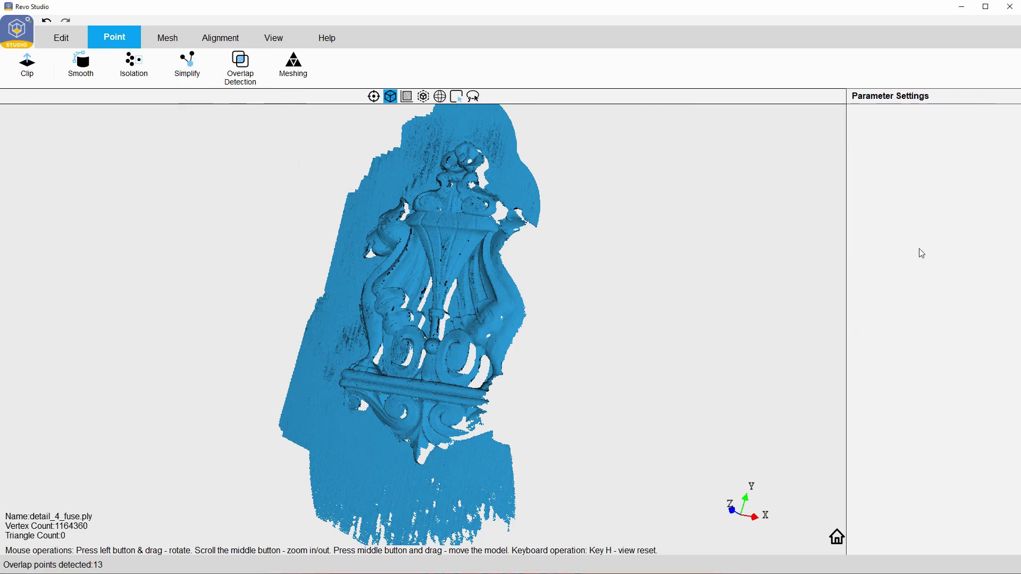
Re-detect overlaps at Small and Medium, deleting the remaining 2 and 361 points
click(908, 166)
click(884, 250)
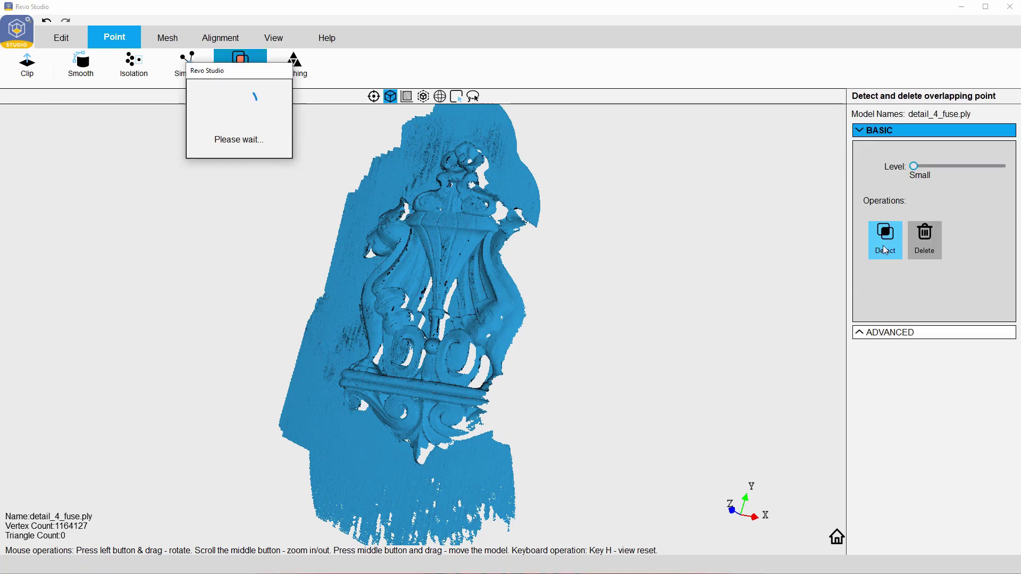
click(924, 240)
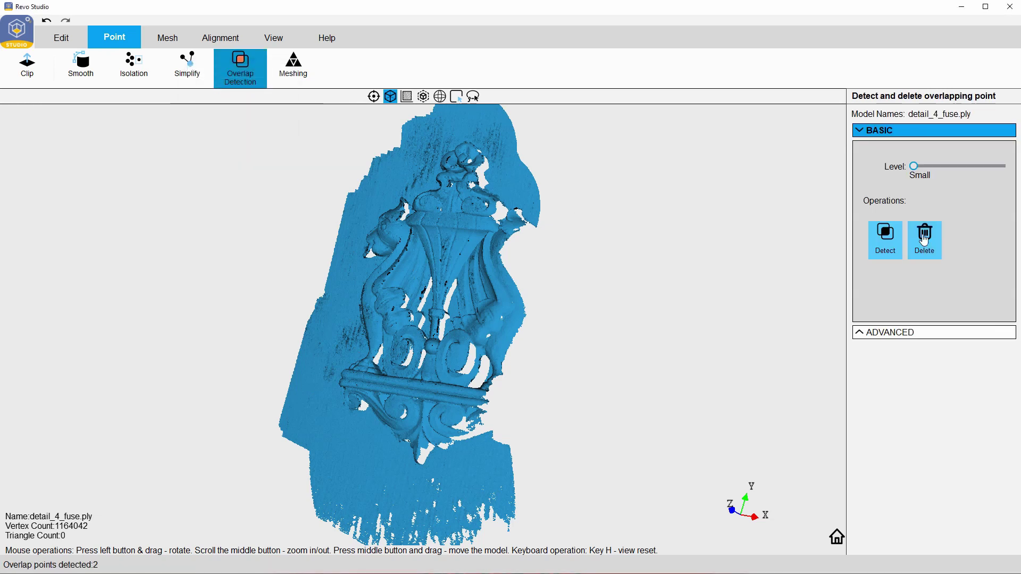
click(883, 254)
key(Return)
click(957, 166)
click(895, 259)
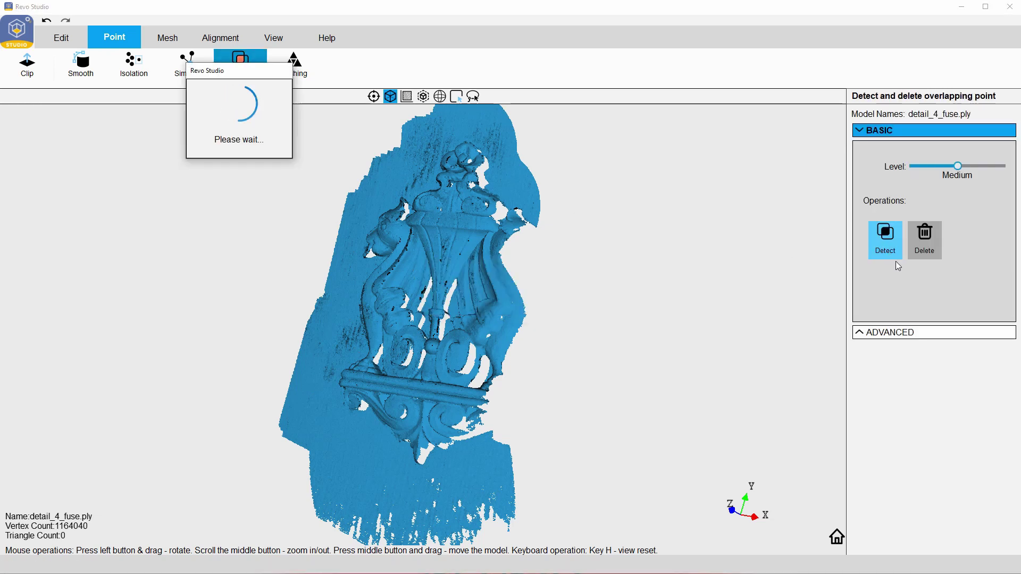
click(924, 239)
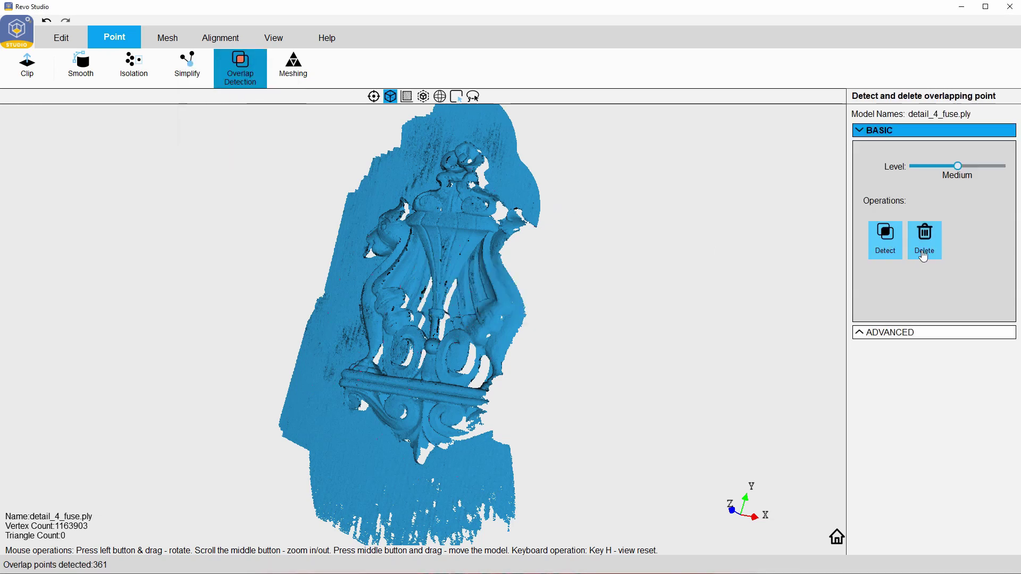
click(877, 255)
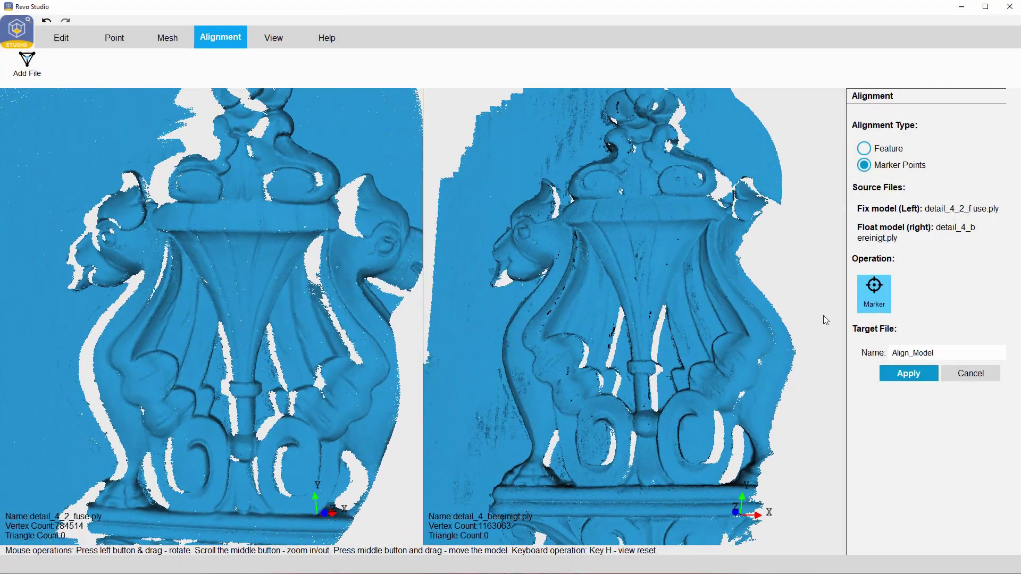
Place matching markers 1 and 4 on the urn rim and stem collar of both scans
drag(574, 276, 602, 280)
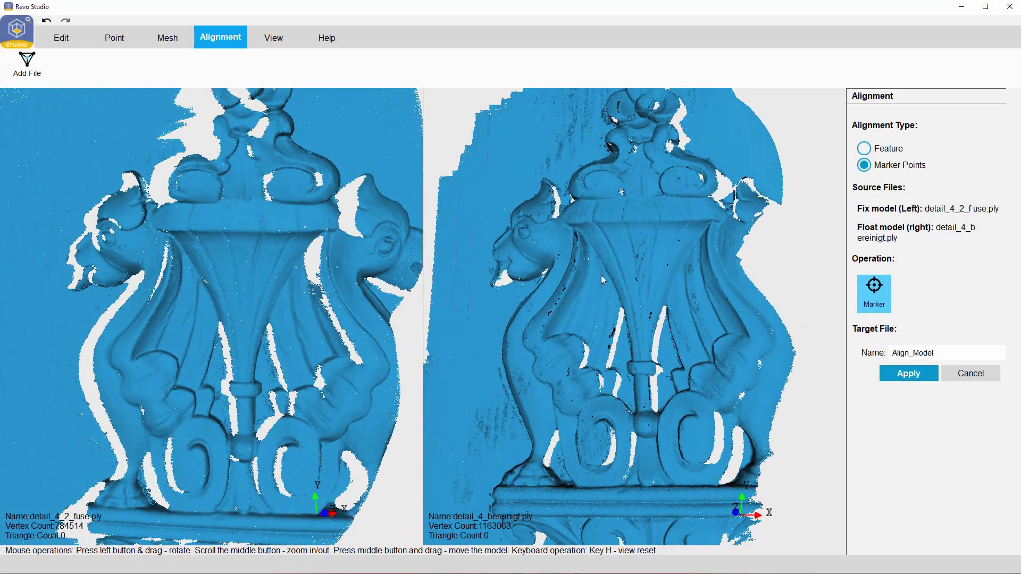
drag(250, 234, 269, 238)
click(659, 222)
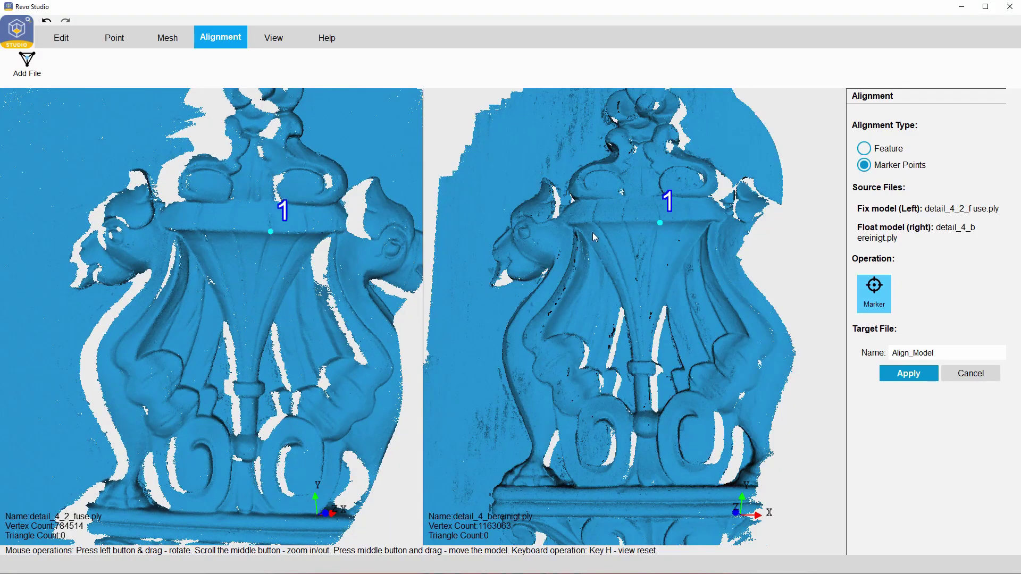
drag(178, 343, 189, 322)
drag(593, 361, 586, 352)
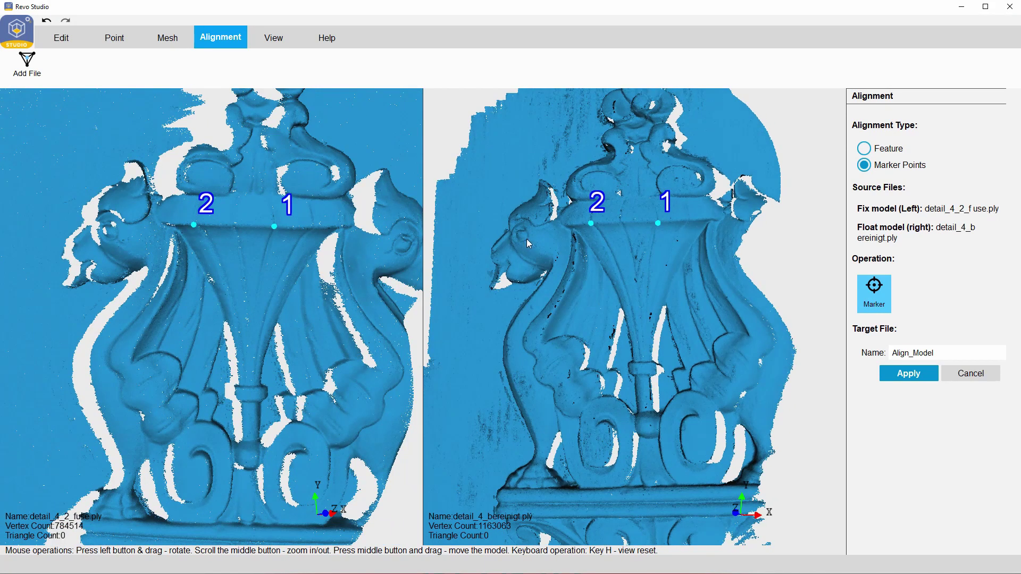
click(642, 362)
click(250, 387)
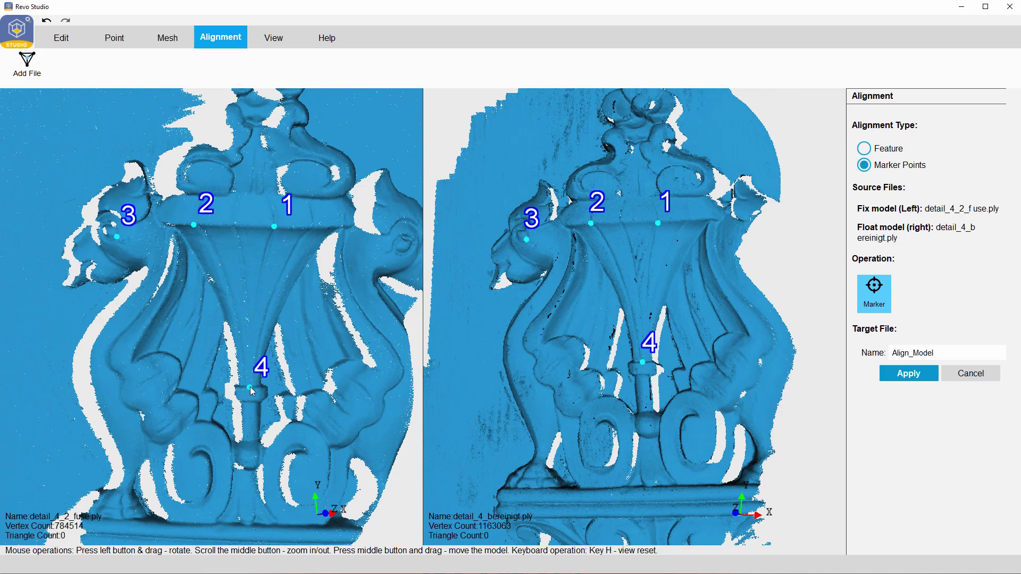
Place markers 5 and 6 on the beast's body and below marker 4 on both scans
drag(526, 382, 519, 366)
mouse_move(318, 340)
mouse_down()
mouse_move(273, 321)
mouse_move(298, 319)
mouse_up()
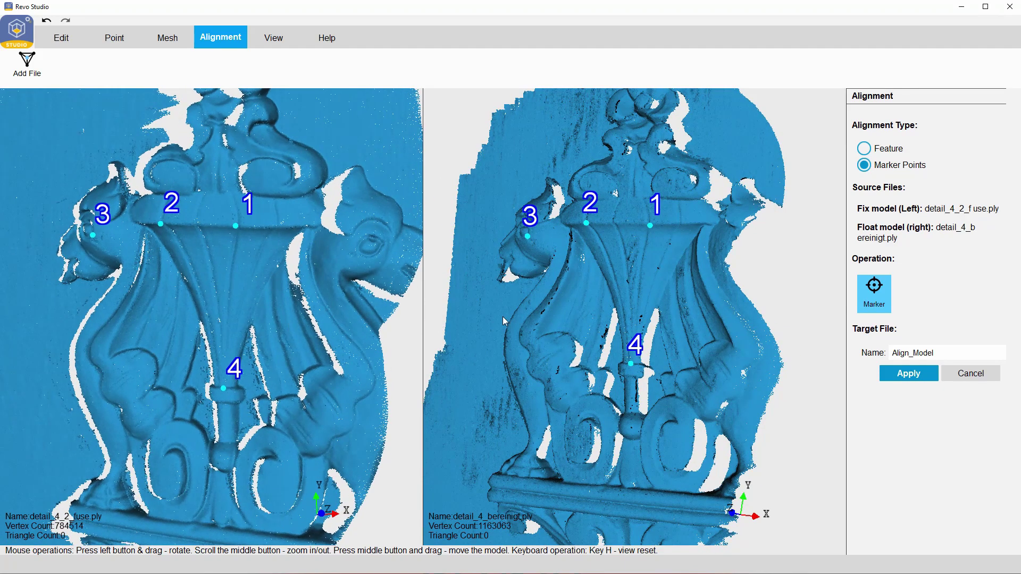
click(554, 341)
drag(612, 372, 622, 351)
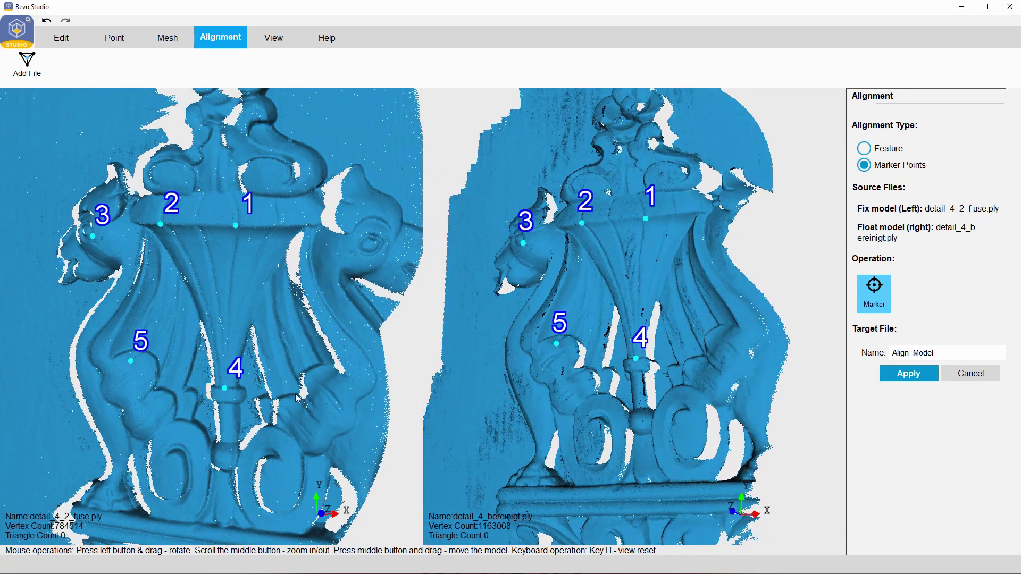
drag(266, 346, 281, 340)
click(639, 421)
click(252, 452)
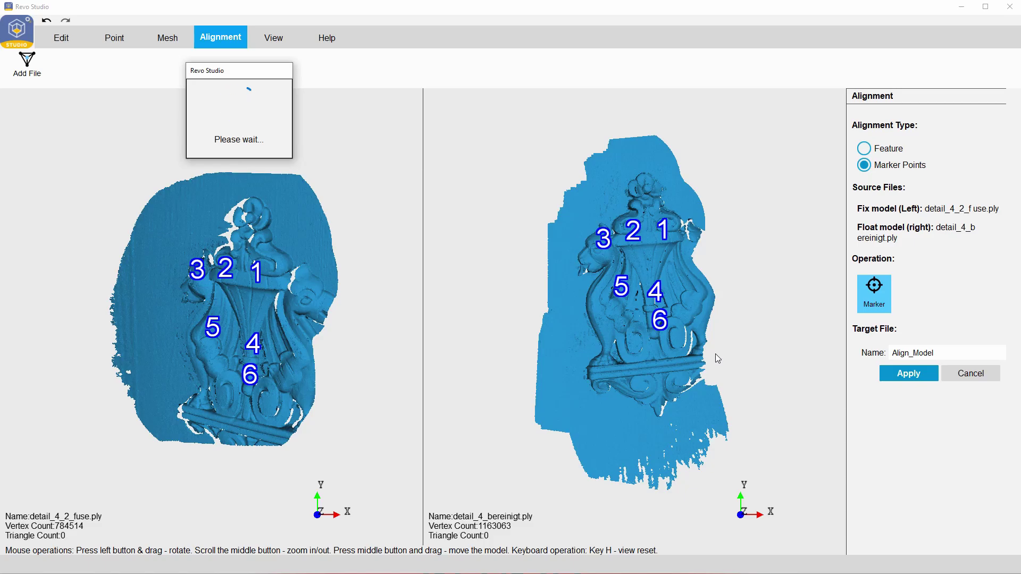
scroll(480, 327, up, 5)
Run Overlap Detection on the merged Align_Model point cloud
scroll(435, 326, up, 2)
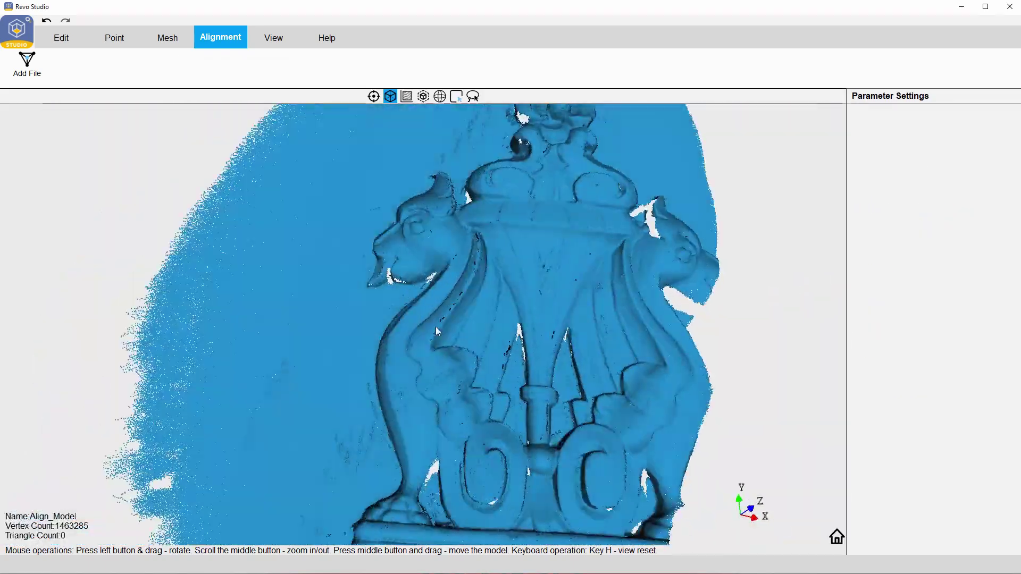
mouse_move(435, 326)
mouse_down()
mouse_move(521, 372)
mouse_move(467, 293)
mouse_move(448, 225)
mouse_move(512, 323)
mouse_move(442, 428)
mouse_move(537, 397)
mouse_move(485, 388)
mouse_up()
click(114, 37)
click(240, 67)
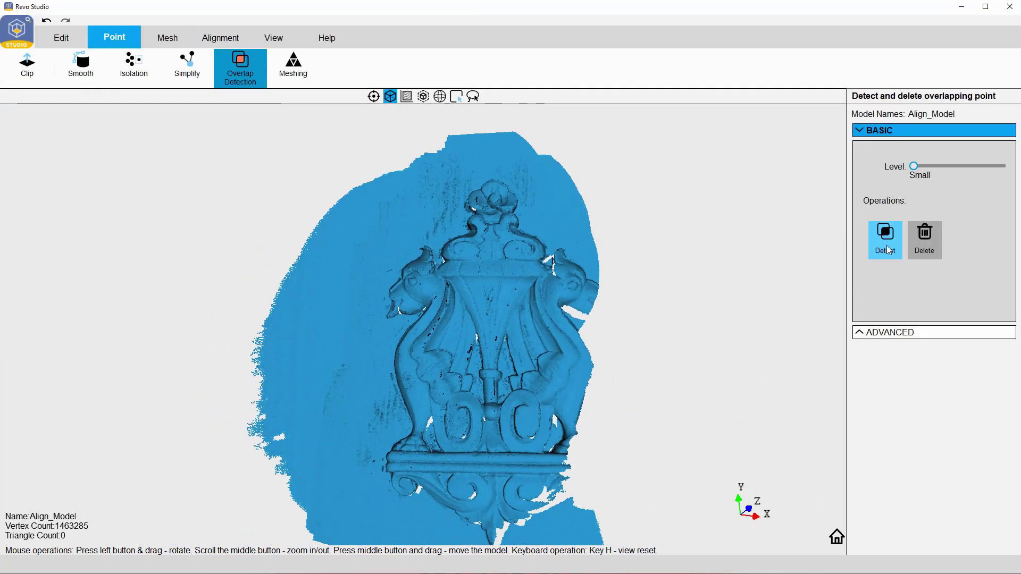
click(886, 250)
key(Delete)
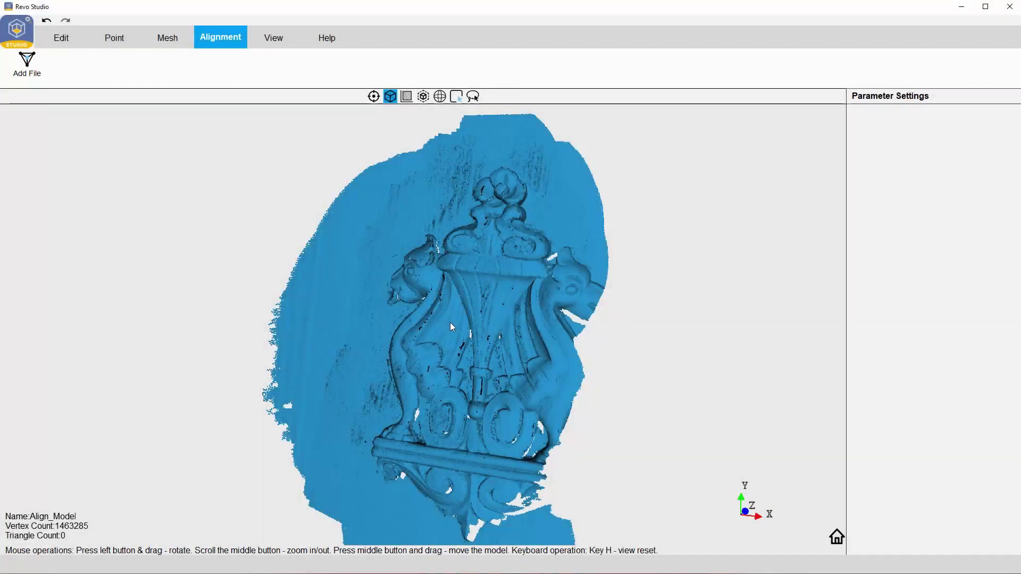
Rotate and zoom Align_Model to inspect the carving until the right lion head faces forward
drag(449, 323, 554, 299)
scroll(480, 327, down, 3)
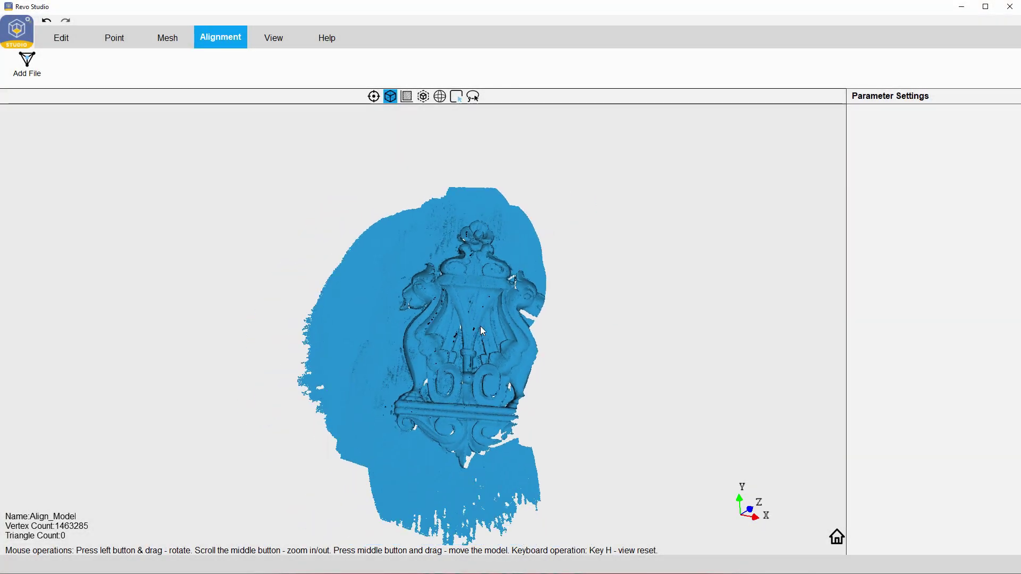
scroll(480, 326, up, 2)
scroll(480, 326, up, 3)
scroll(480, 327, down, 1)
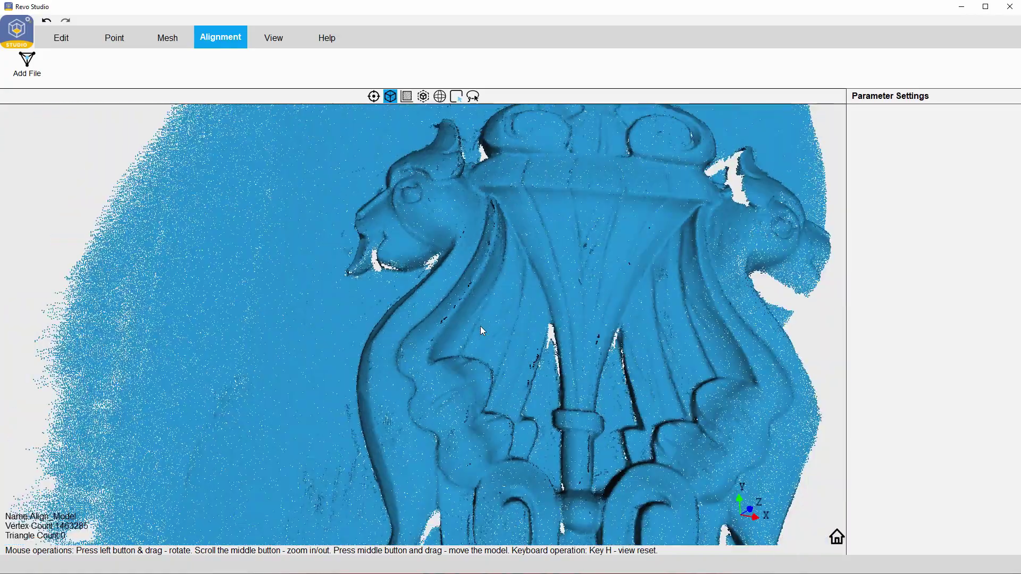
scroll(480, 327, down, 3)
mouse_move(480, 328)
mouse_down()
mouse_move(378, 333)
mouse_move(587, 294)
mouse_move(449, 339)
mouse_move(506, 358)
mouse_move(330, 325)
mouse_move(522, 371)
mouse_move(520, 392)
mouse_move(490, 417)
mouse_move(544, 310)
mouse_move(460, 323)
mouse_move(454, 268)
mouse_move(494, 340)
mouse_move(543, 262)
mouse_move(484, 323)
mouse_up()
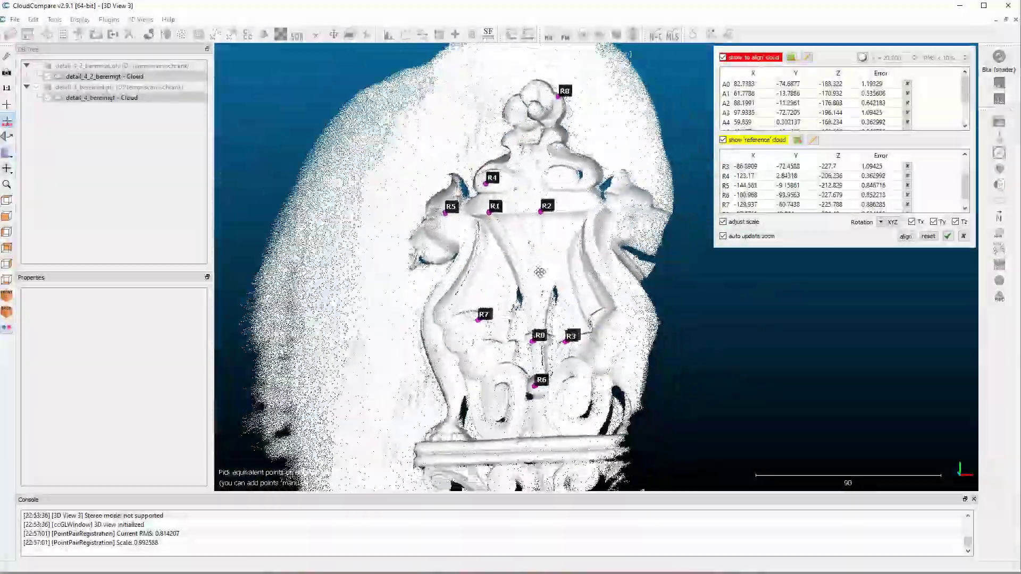
Check the point pairs from a frontal view, then accept the registration at RMS 0.814
drag(539, 272, 615, 340)
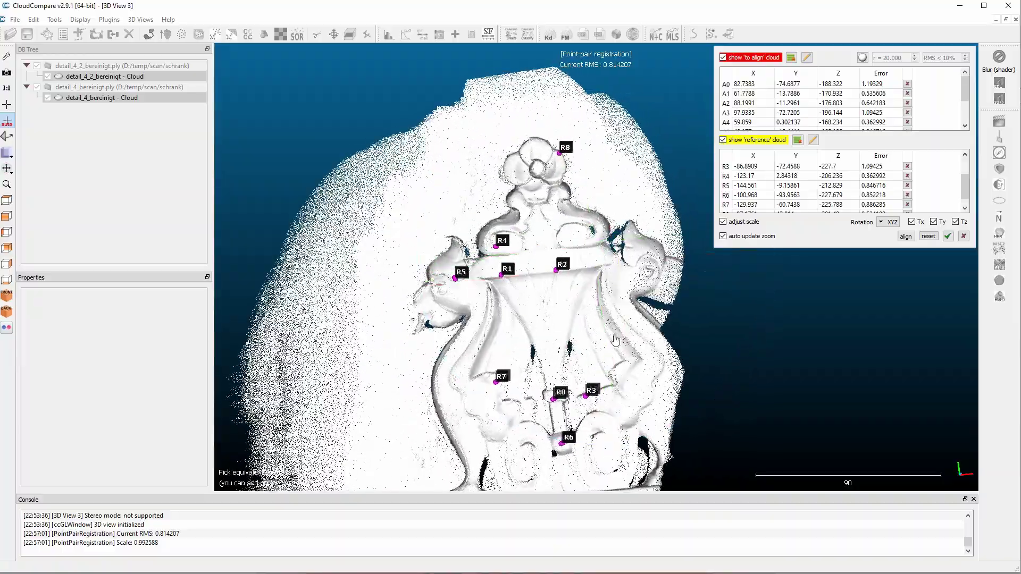
mouse_move(544, 325)
mouse_down()
mouse_move(555, 332)
mouse_move(515, 274)
mouse_move(531, 332)
mouse_move(525, 392)
mouse_up()
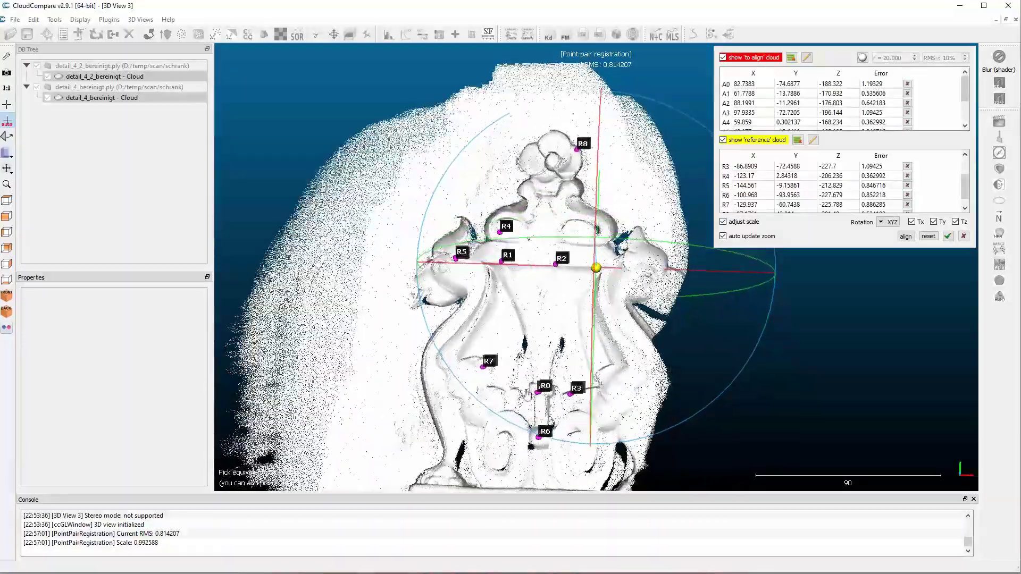
scroll(544, 168, up, 2)
scroll(543, 168, up, 2)
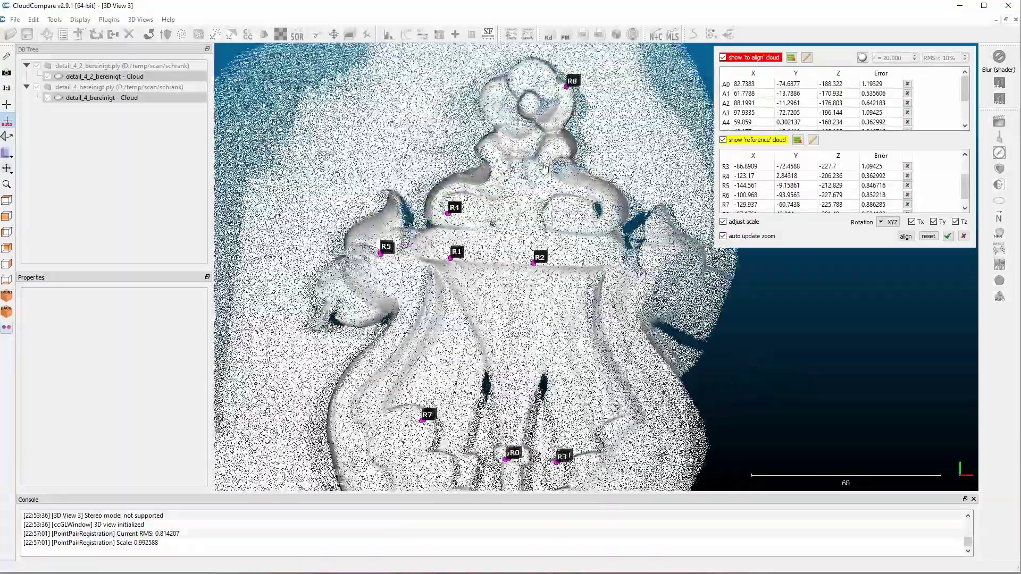
scroll(543, 168, down, 2)
scroll(544, 168, down, 2)
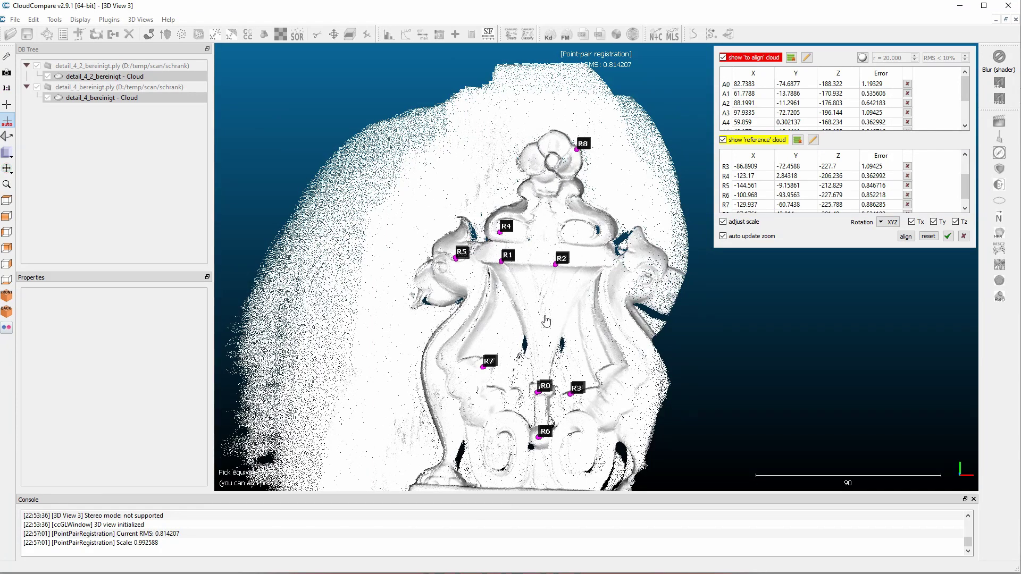
drag(546, 320, 566, 328)
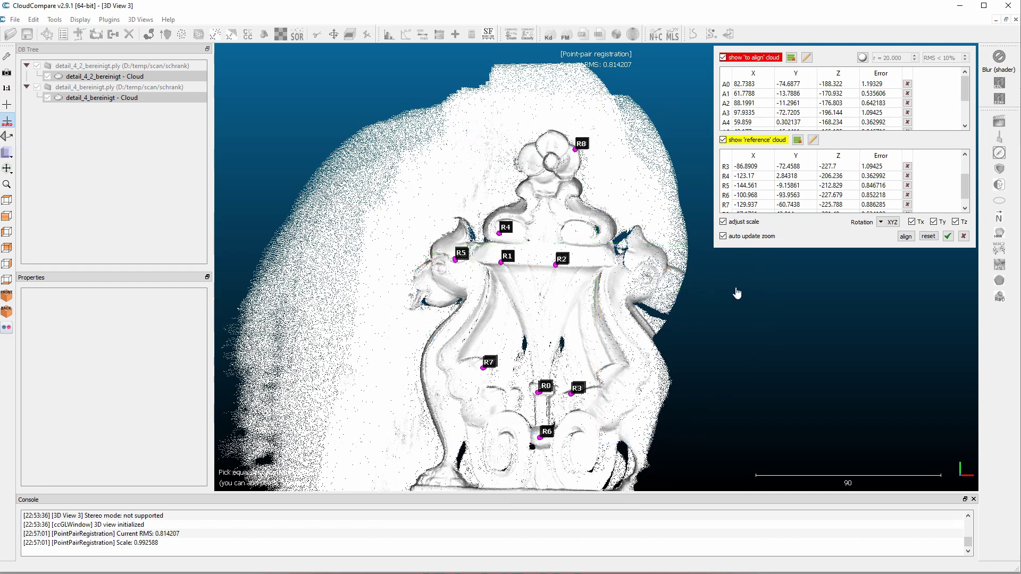
click(948, 236)
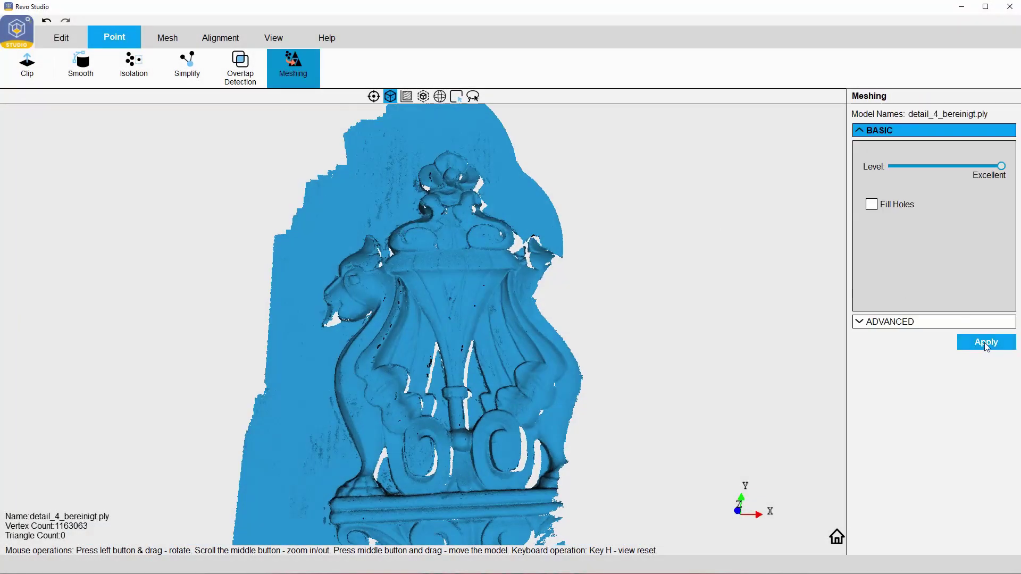
Apply meshing to the aligned cloud, then reset the view and orbit the new panel mesh
click(986, 343)
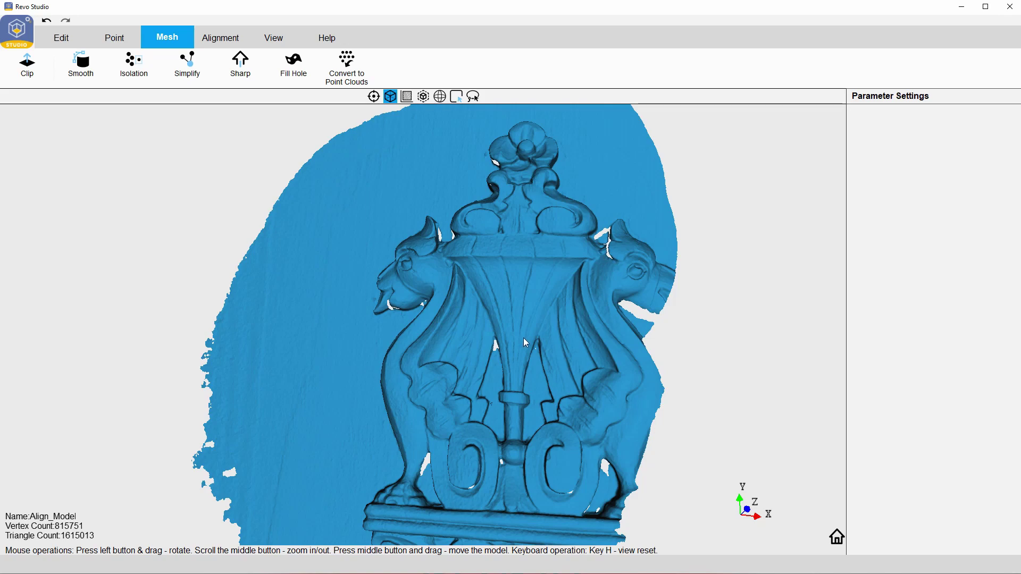
key(h)
scroll(522, 338, up, 3)
mouse_move(522, 338)
mouse_down()
mouse_move(699, 320)
mouse_move(503, 323)
mouse_move(580, 265)
mouse_move(574, 307)
mouse_move(537, 323)
mouse_move(529, 340)
mouse_move(563, 357)
mouse_up()
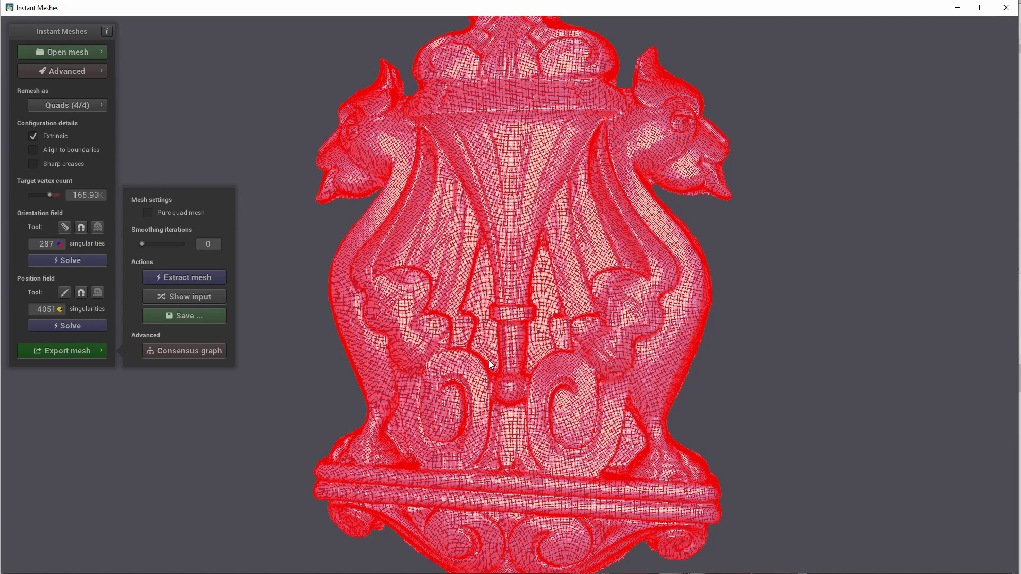
drag(489, 359, 462, 358)
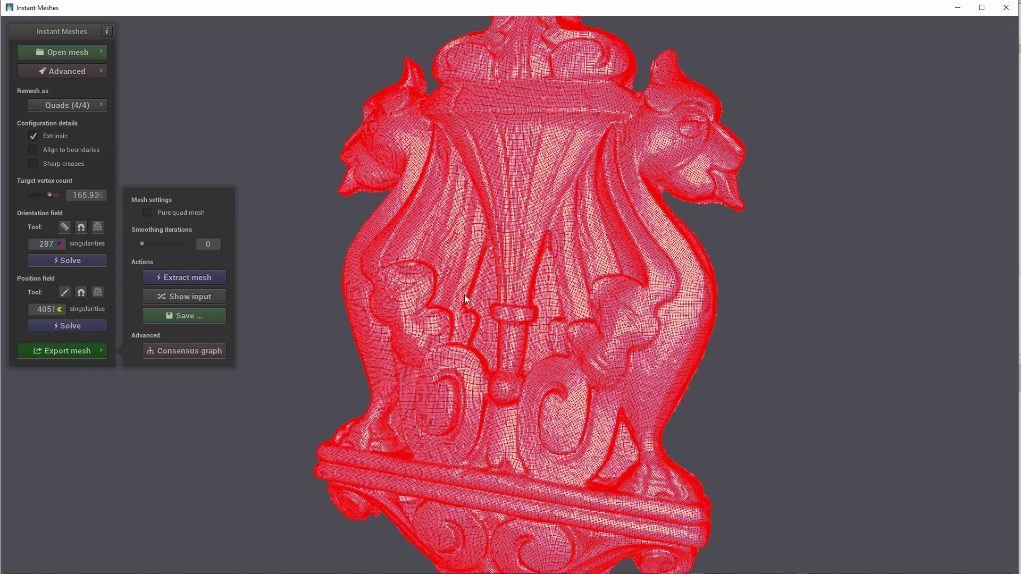
drag(507, 284, 439, 272)
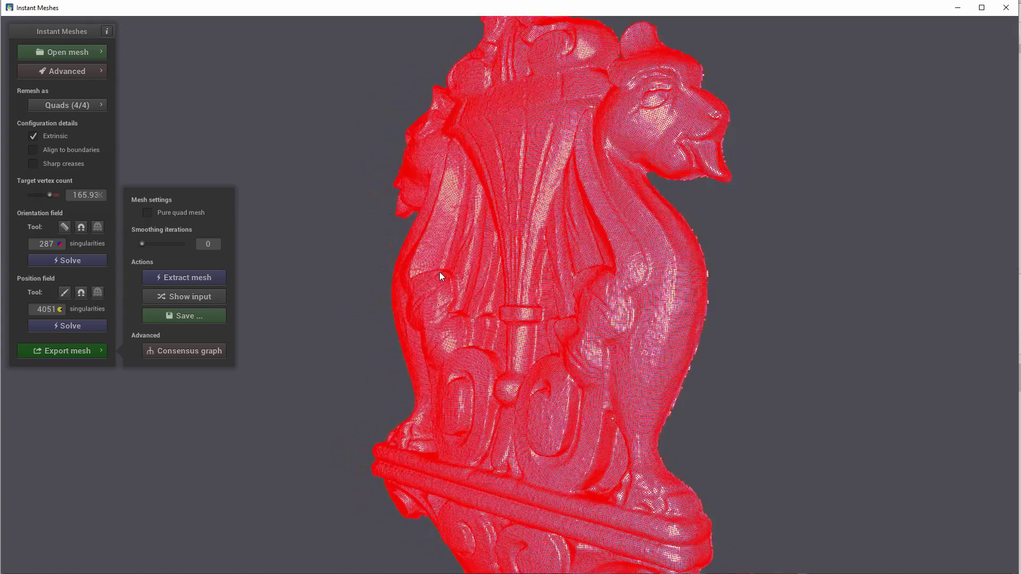
mouse_move(499, 254)
mouse_down()
mouse_move(447, 285)
mouse_move(525, 311)
mouse_up()
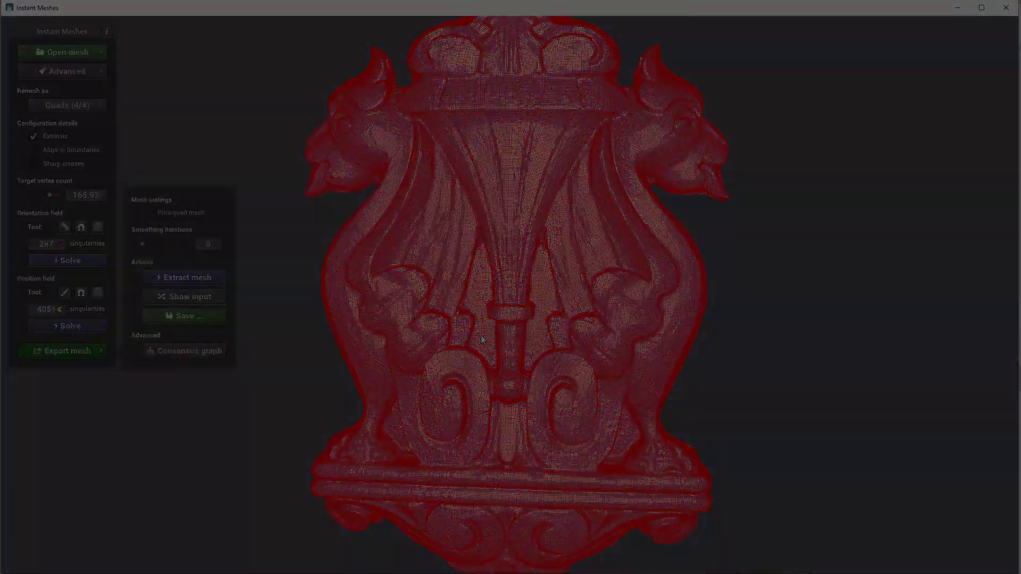
Switch the viewport so both lion meshes display shaded with wireframe lines
scroll(377, 245, up, 3)
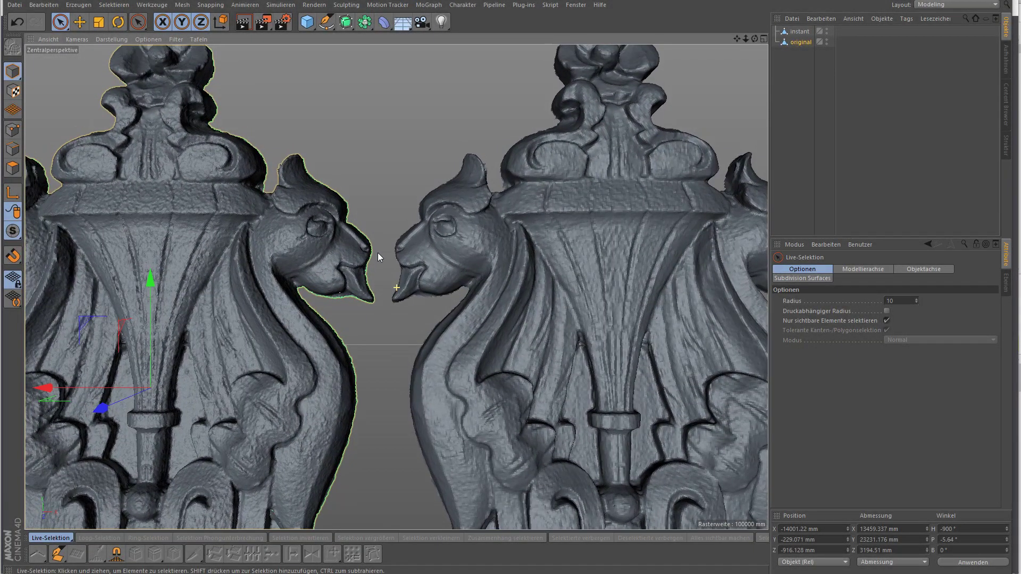
scroll(375, 255, up, 2)
scroll(404, 254, up, 2)
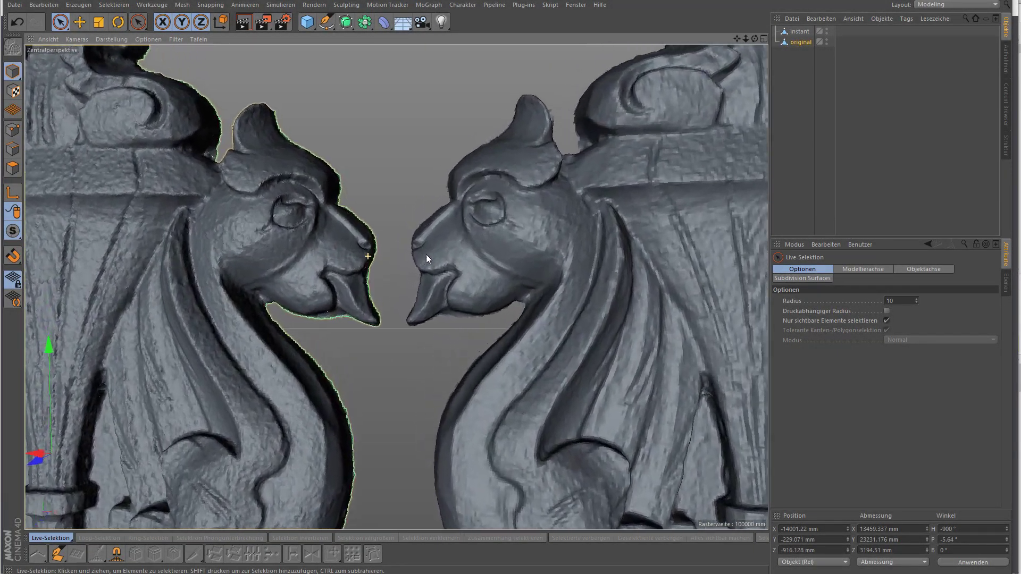
scroll(455, 258, up, 3)
scroll(483, 260, up, 2)
scroll(466, 281, down, 3)
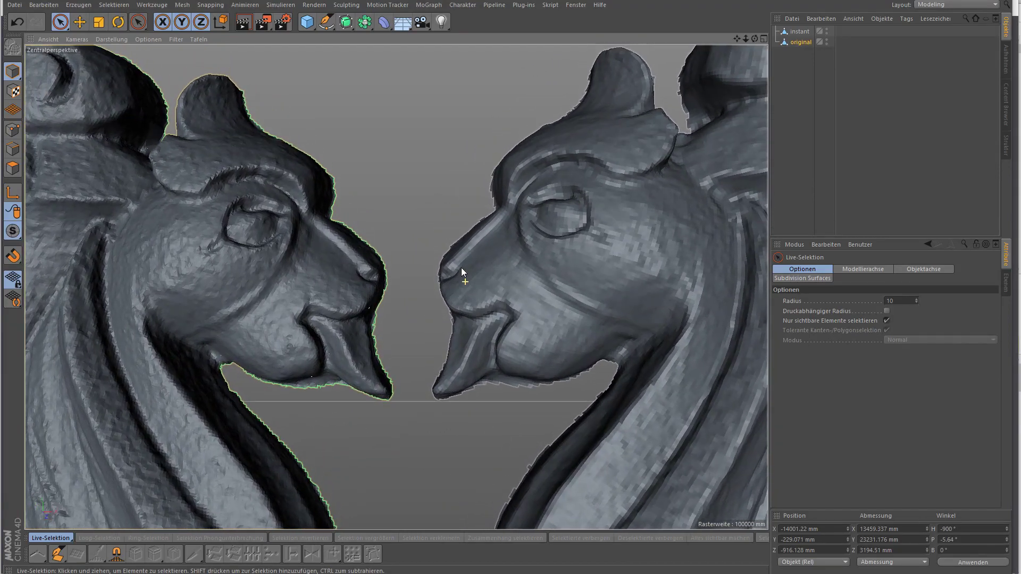
scroll(461, 267, up, 3)
click(115, 38)
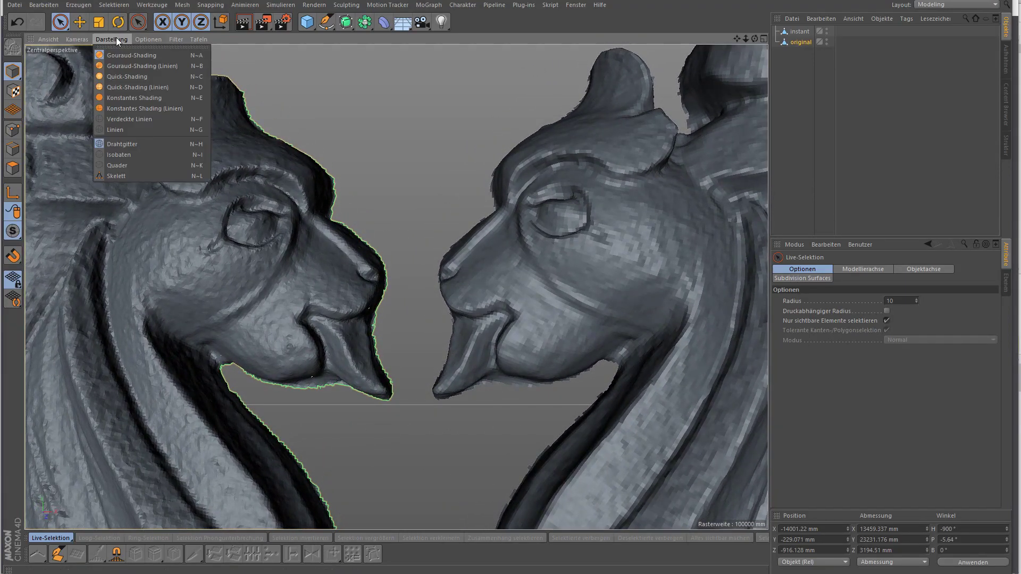
click(114, 65)
Orbit around the head and zoom into the right head's cheek mesh
scroll(404, 288, up, 3)
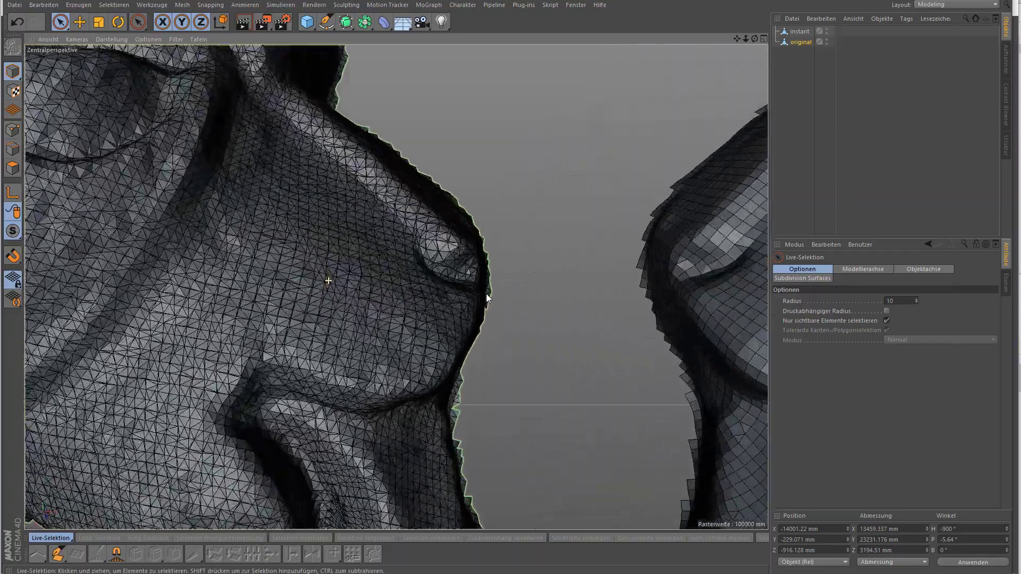
scroll(531, 298, up, 3)
scroll(505, 299, up, 2)
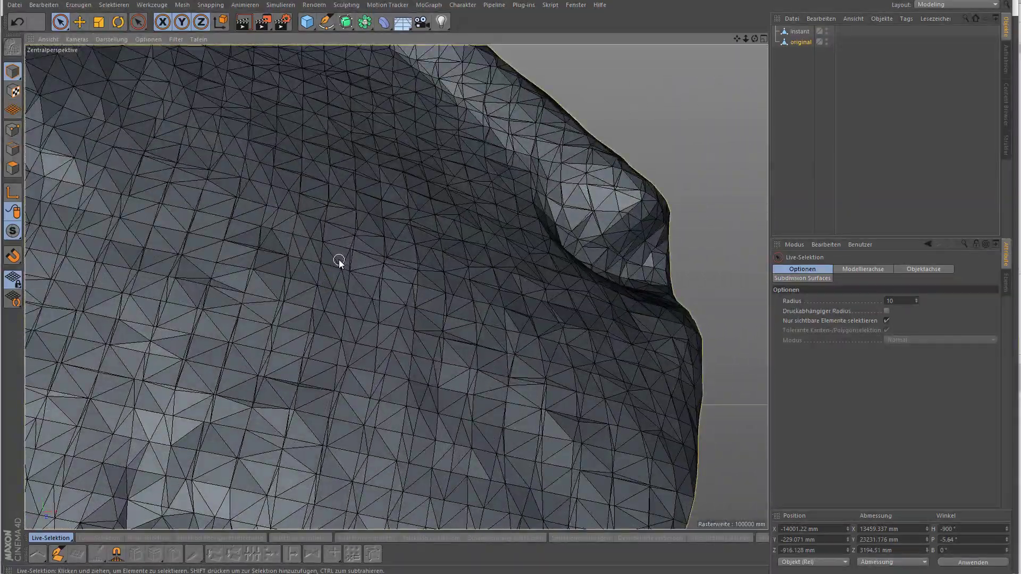
mouse_move(209, 323)
alt+mouse_down()
mouse_move(266, 323)
mouse_move(180, 303)
mouse_move(270, 302)
mouse_move(267, 292)
mouse_move(98, 230)
mouse_move(437, 334)
alt+mouse_up()
scroll(551, 342, down, 3)
scroll(551, 343, up, 1)
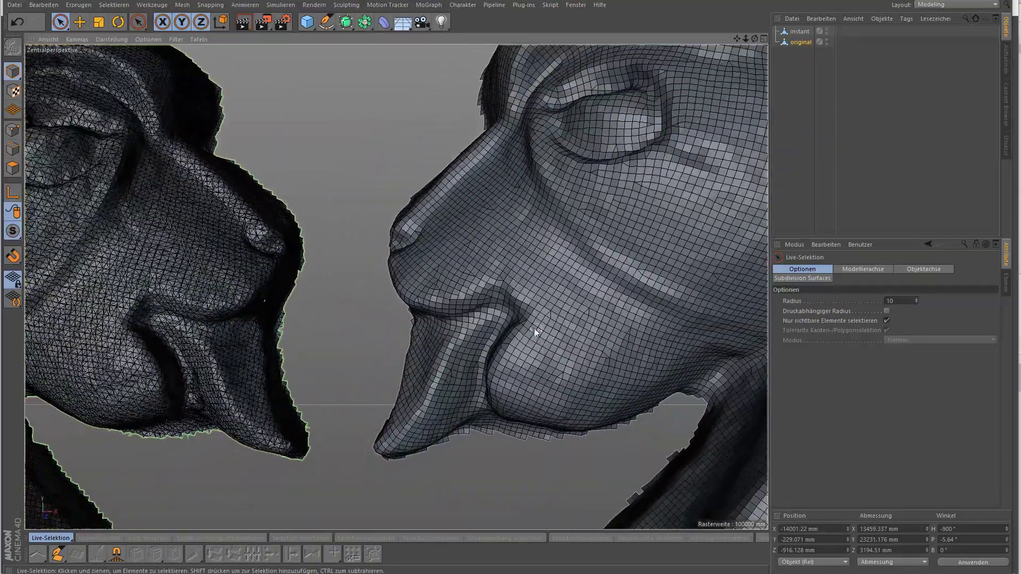
scroll(471, 333, up, 1)
scroll(466, 335, up, 1)
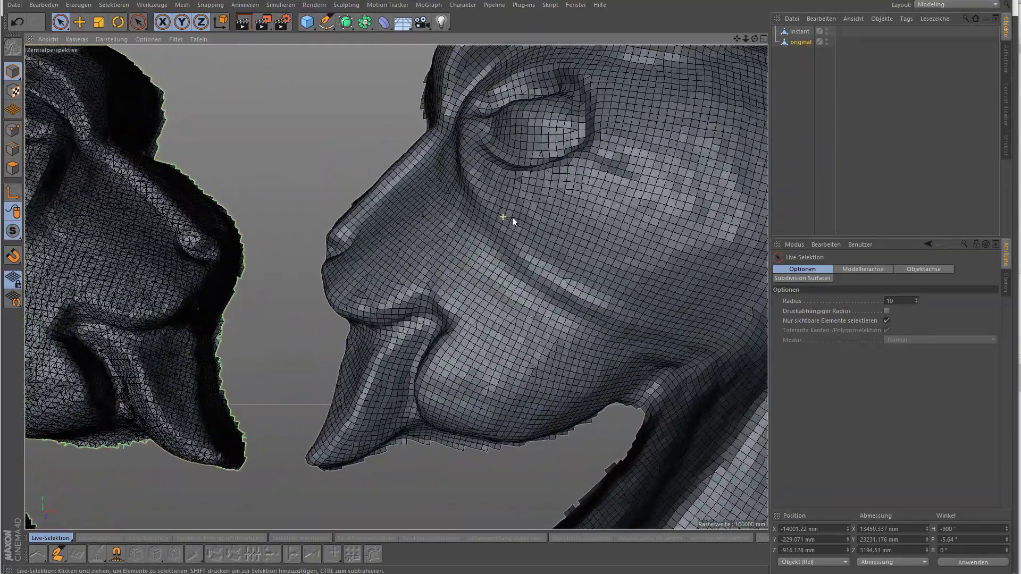
mouse_move(507, 217)
alt+right_down()
mouse_move(688, 241)
mouse_move(373, 261)
mouse_move(445, 265)
alt+right_up()
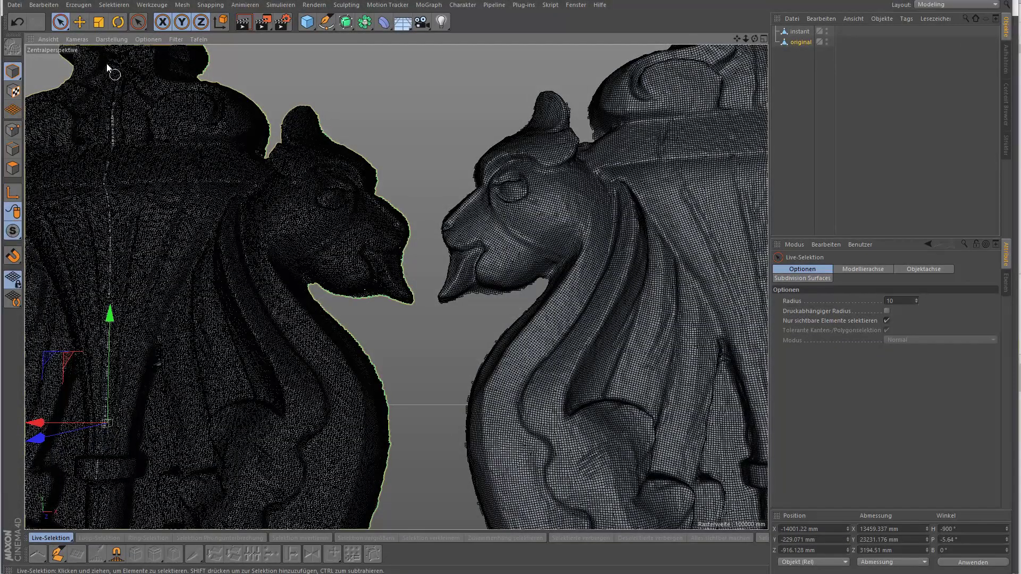
Switch to Gouraud-Shading and zoom out to frame both complete carvings
click(105, 40)
click(108, 54)
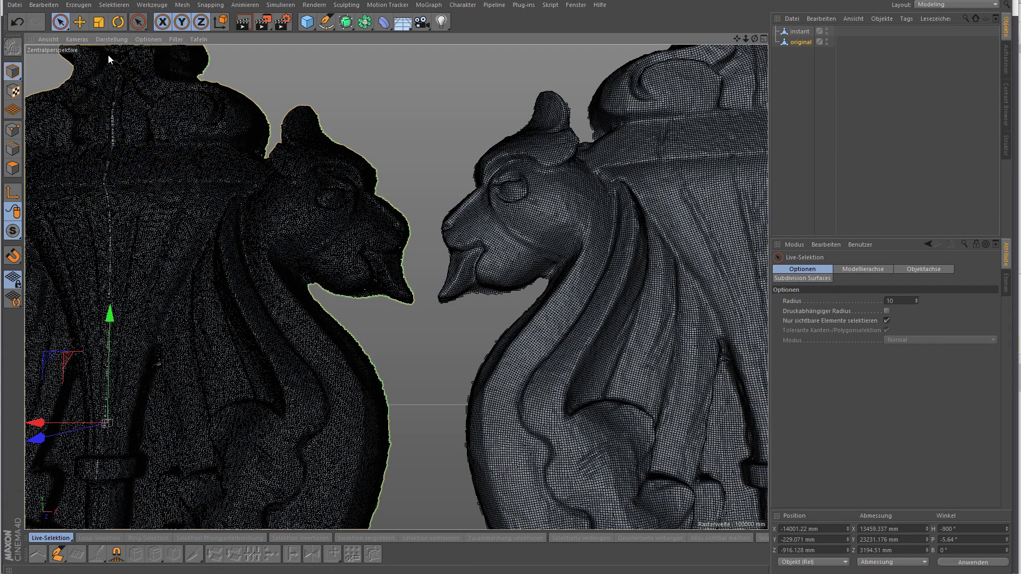
mouse_move(324, 212)
alt+right_down()
mouse_move(234, 214)
mouse_move(294, 202)
alt+right_up()
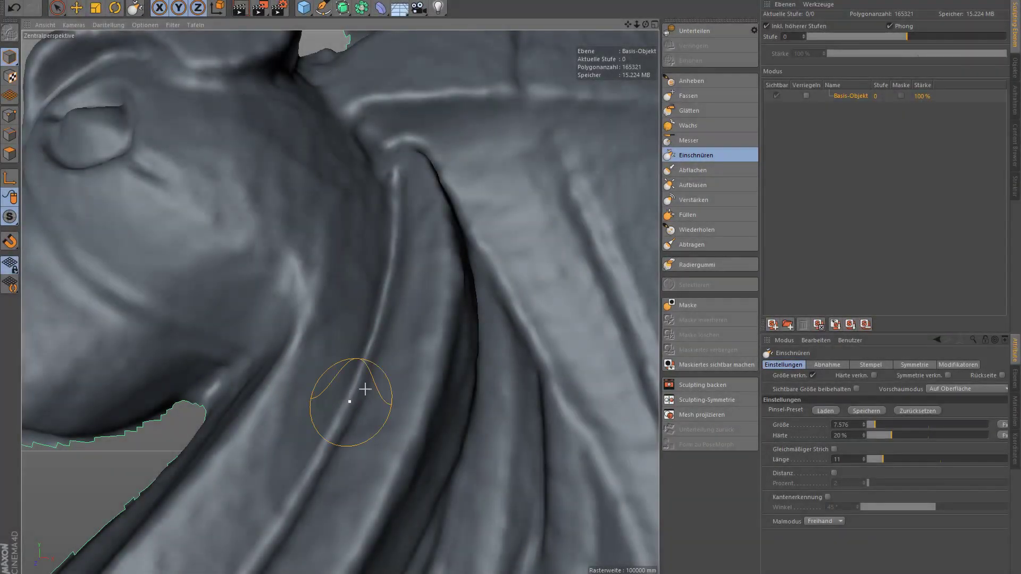
Orbit and zoom around the lion head and mane, then select the Glätten brush
mouse_move(365, 390)
alt+right_down()
mouse_move(361, 337)
mouse_move(388, 267)
mouse_move(393, 286)
alt+right_up()
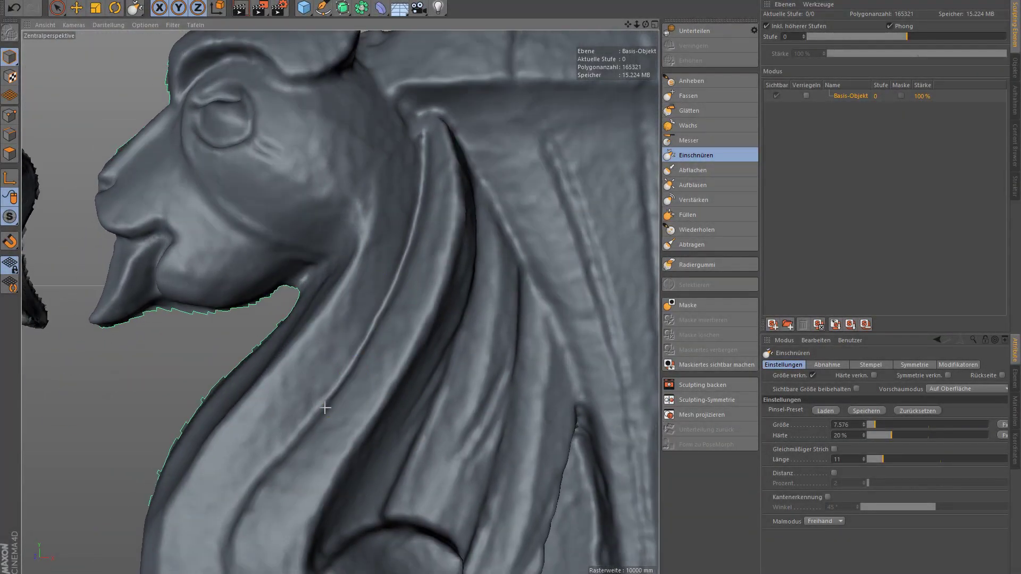
alt+drag(325, 408, 357, 383)
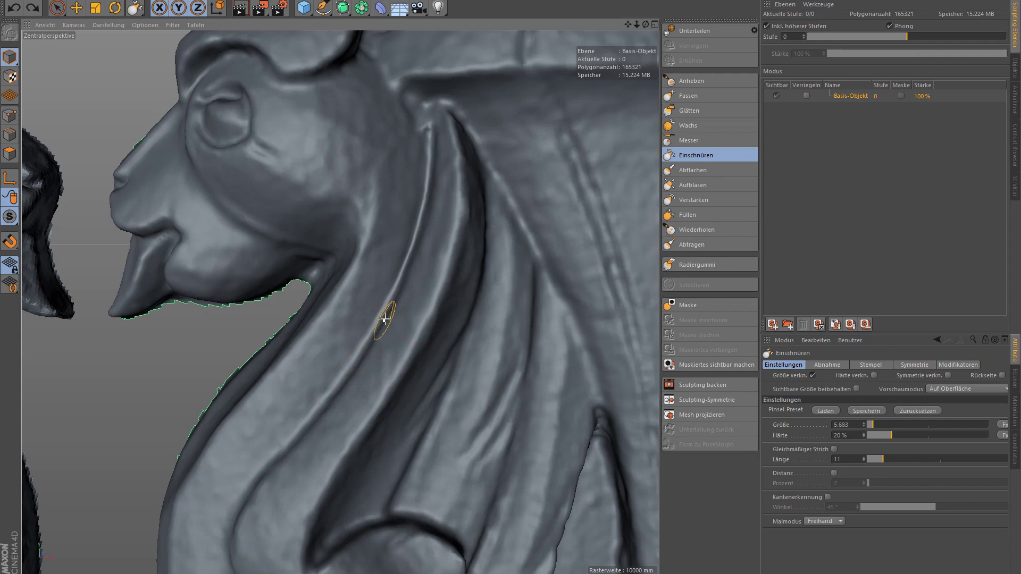
alt+drag(385, 319, 388, 292)
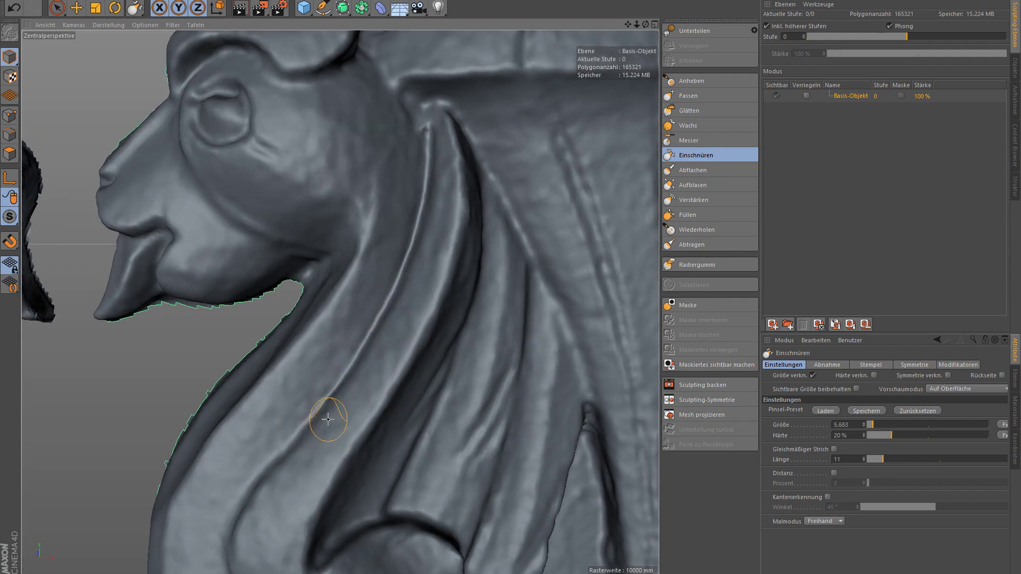
scroll(328, 419, down, 5)
scroll(319, 393, down, 2)
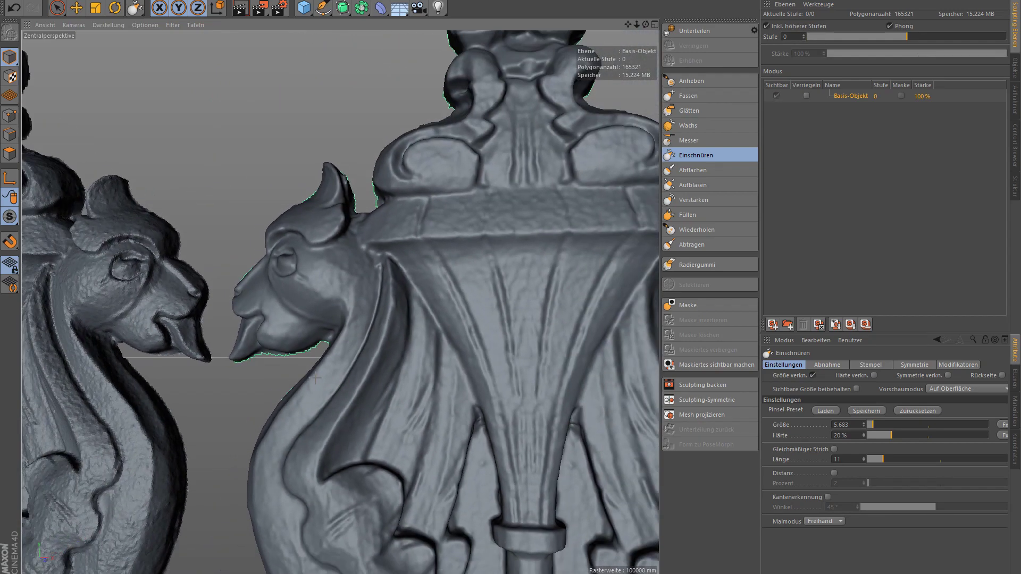
alt+drag(316, 378, 342, 337)
scroll(399, 274, up, 3)
scroll(379, 289, up, 2)
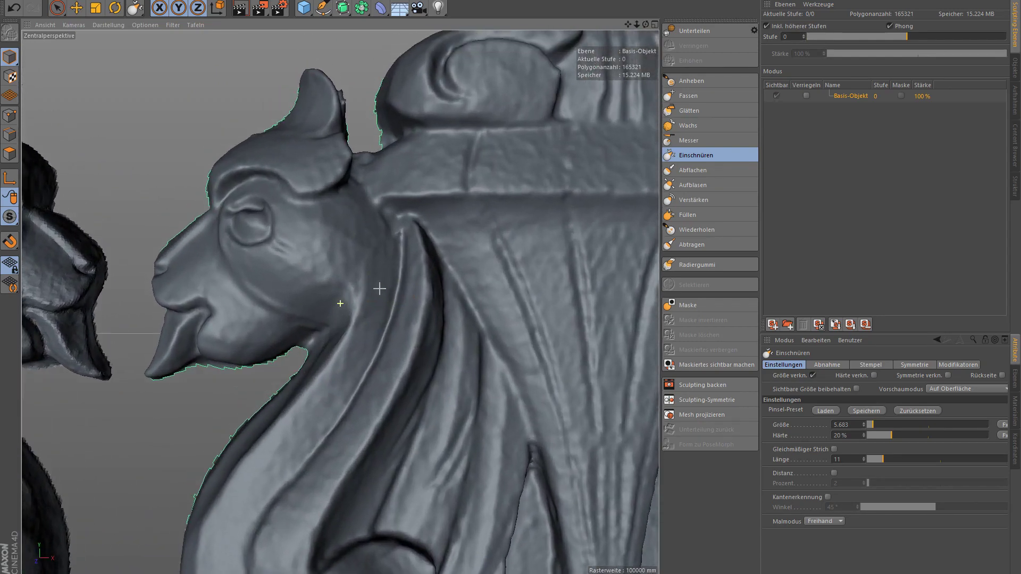
alt+drag(379, 288, 393, 278)
click(691, 111)
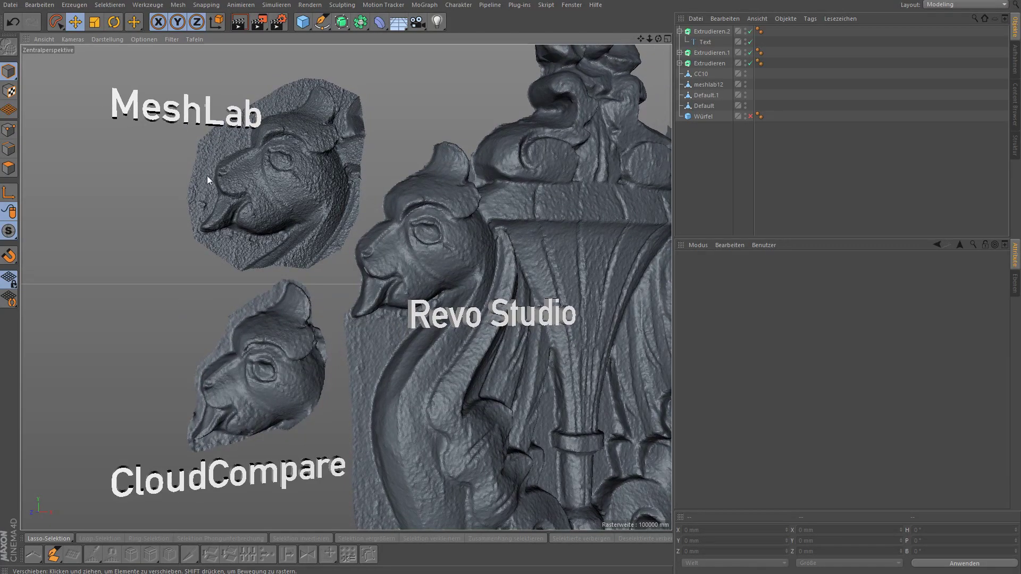
Re-aim the default light via Optionen > Standardlicht by dragging its light sphere
click(141, 40)
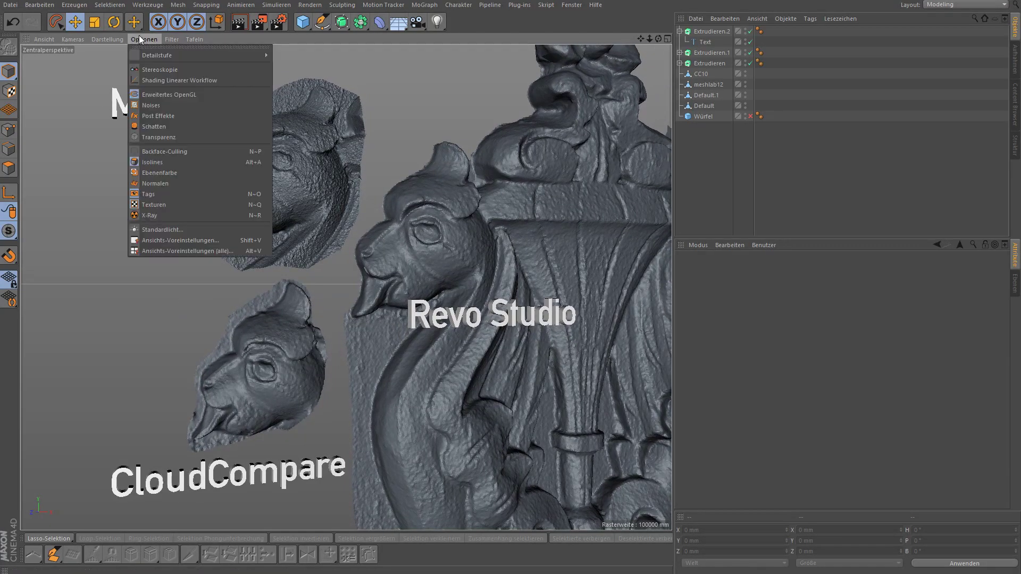
click(169, 229)
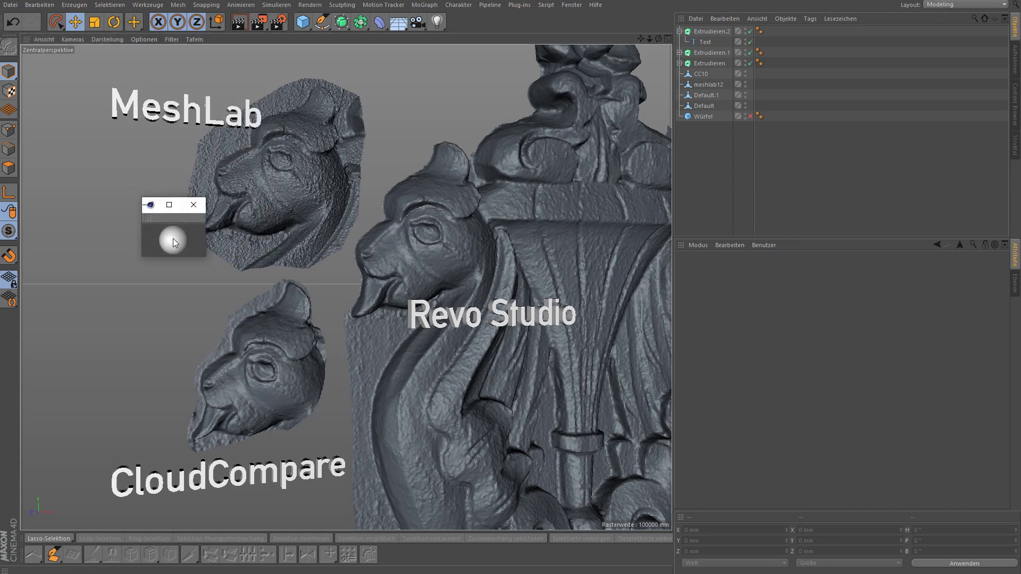
drag(169, 233, 175, 239)
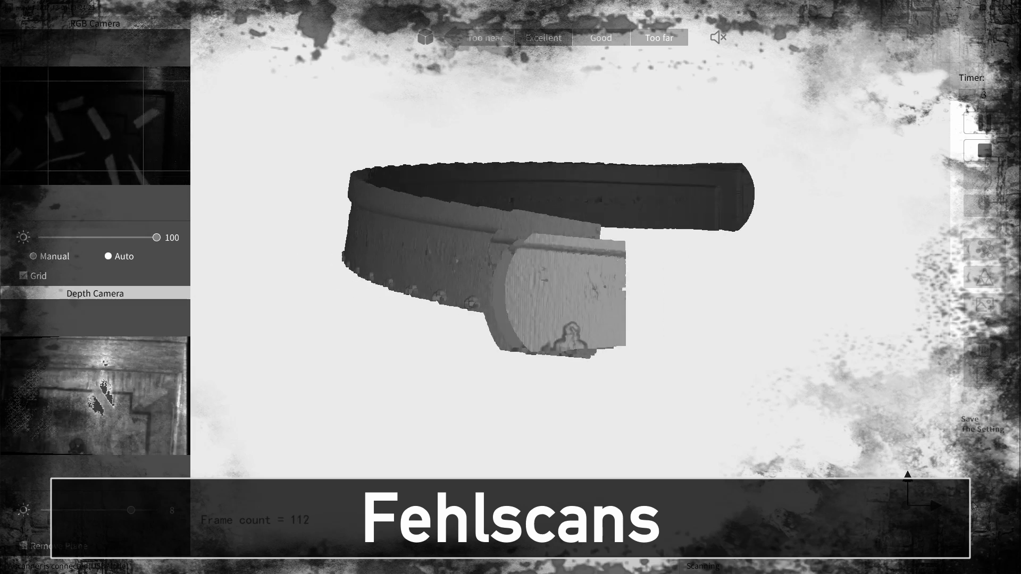
Stop the cabinet scan with immediate fusing on, then rotate and zoom the 2,808,583-point result
click(986, 151)
click(609, 329)
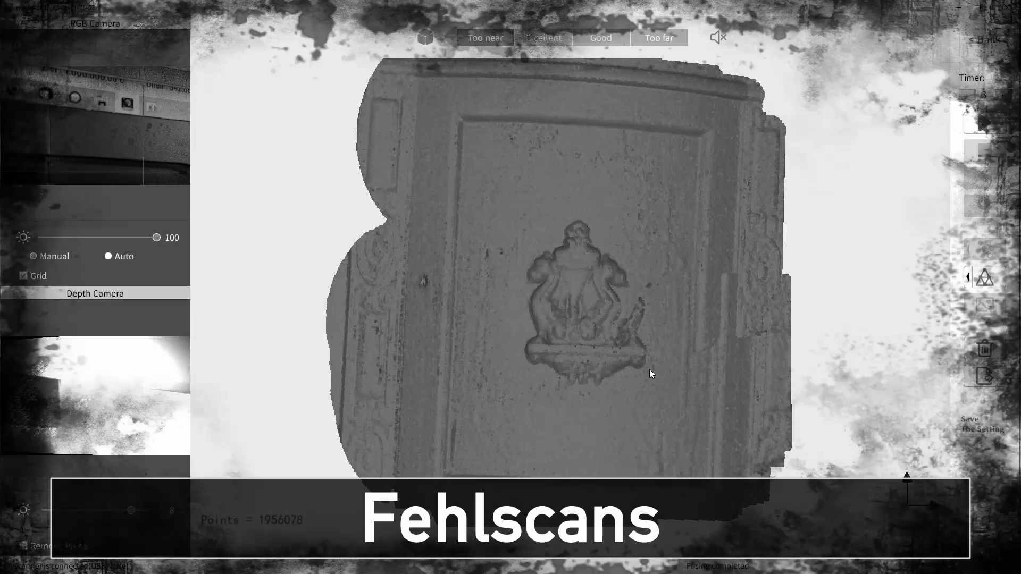
mouse_move(611, 375)
mouse_down()
mouse_move(626, 382)
mouse_move(583, 349)
mouse_move(636, 355)
mouse_move(533, 347)
mouse_move(572, 367)
mouse_move(588, 349)
mouse_move(569, 357)
mouse_move(570, 378)
mouse_move(566, 365)
mouse_move(464, 323)
mouse_move(608, 349)
mouse_move(543, 336)
mouse_up()
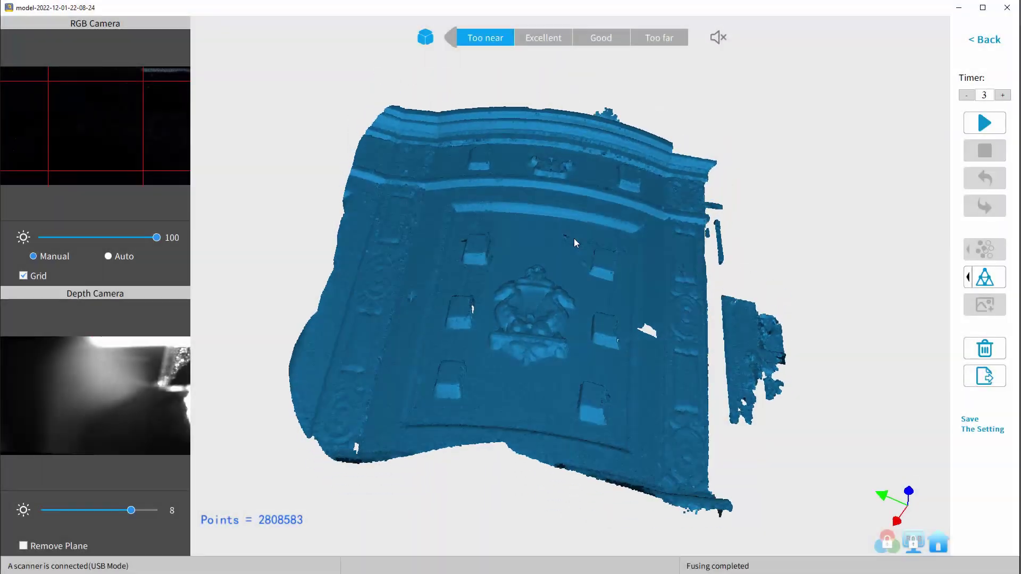
mouse_move(573, 238)
mouse_down()
mouse_move(619, 104)
mouse_move(601, 116)
mouse_move(508, 401)
mouse_move(529, 303)
mouse_move(541, 368)
mouse_move(614, 334)
mouse_move(569, 222)
mouse_move(584, 268)
mouse_move(641, 228)
mouse_move(555, 265)
mouse_move(492, 270)
mouse_move(566, 280)
mouse_move(519, 310)
mouse_move(593, 275)
mouse_move(598, 298)
mouse_move(464, 305)
mouse_move(548, 281)
mouse_up()
scroll(569, 223, up, 3)
scroll(571, 227, down, 2)
scroll(567, 280, down, 2)
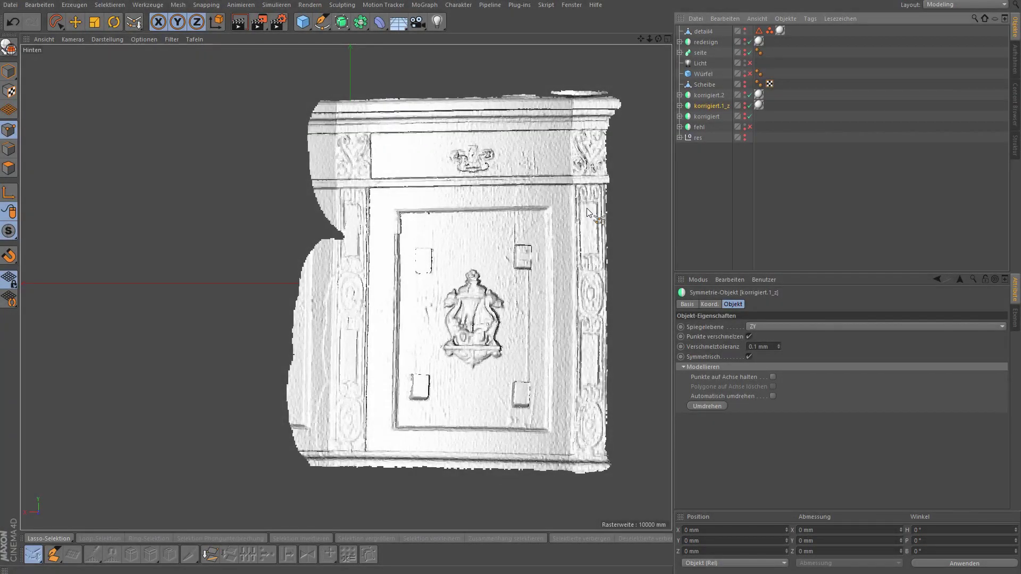
Preview the full two-door front with the fehl Symmetry enabled in perspective, then disable it
alt+drag(528, 195, 518, 197)
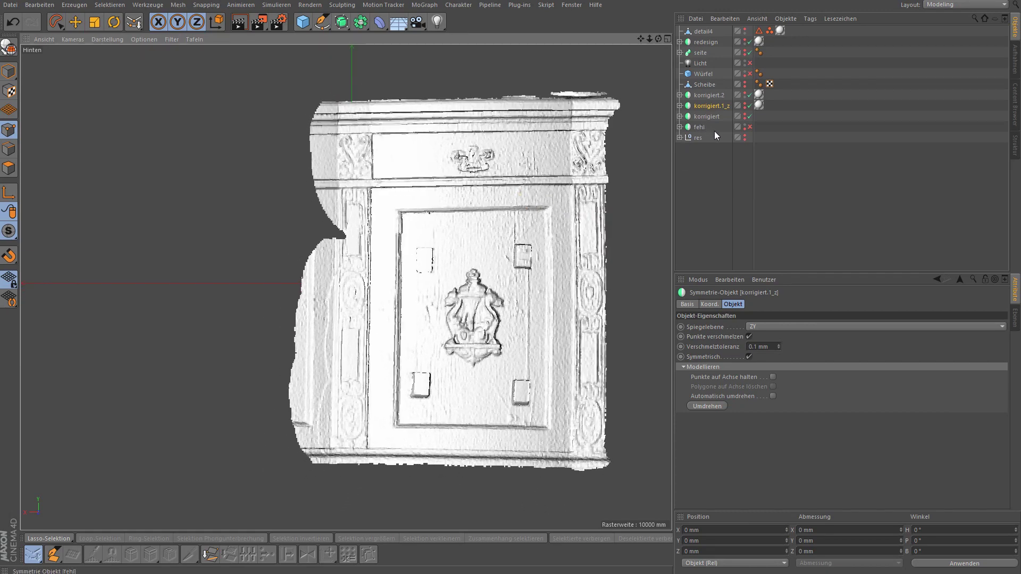
click(750, 127)
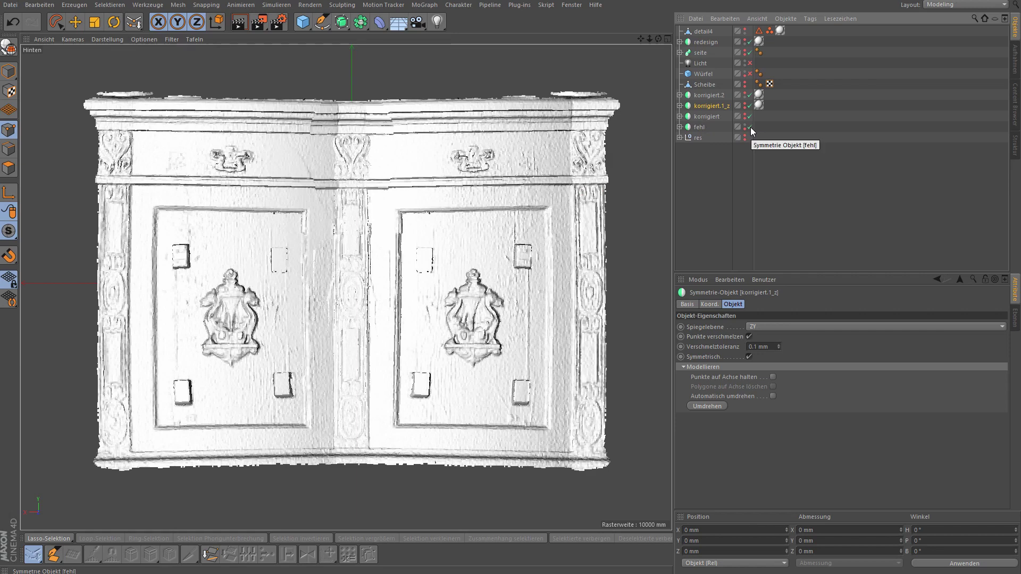
middle_click(508, 185)
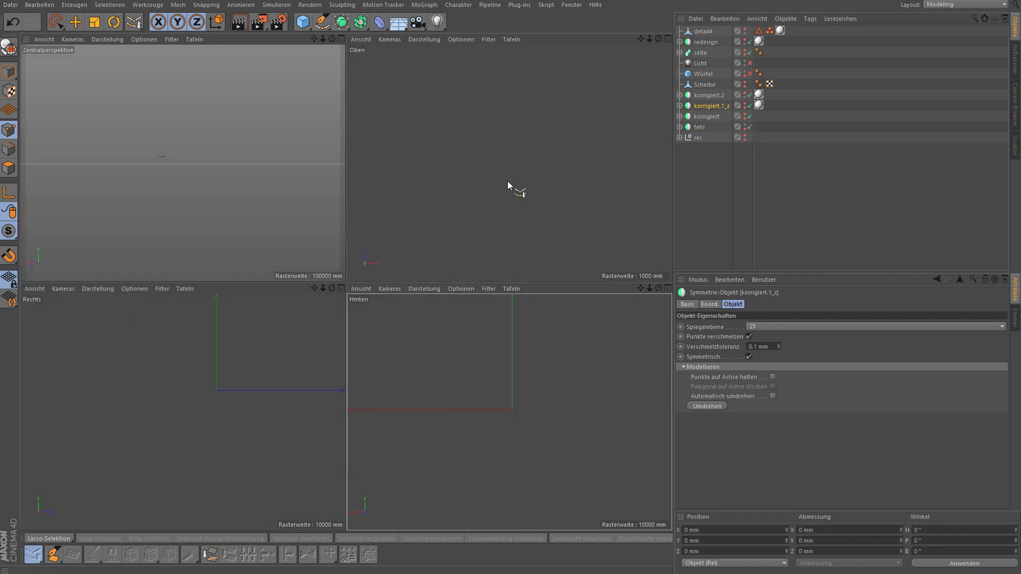
middle_click(343, 187)
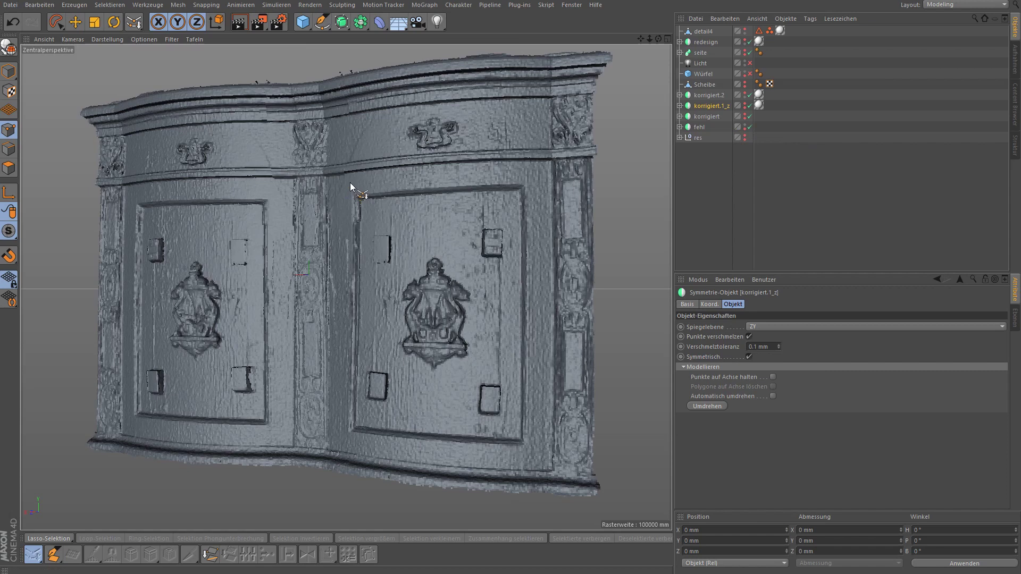
alt+drag(350, 183, 336, 217)
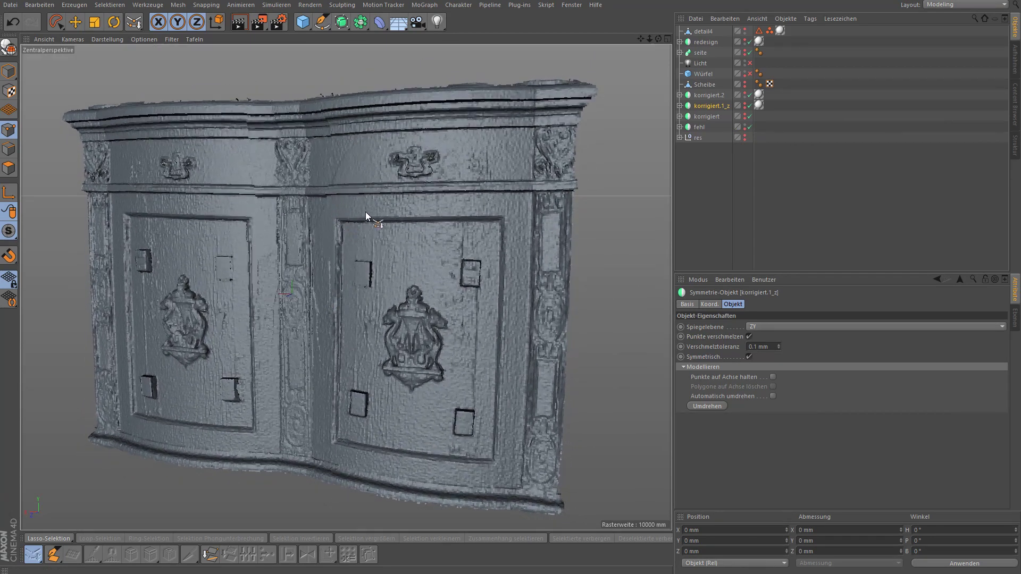
click(750, 127)
click(385, 28)
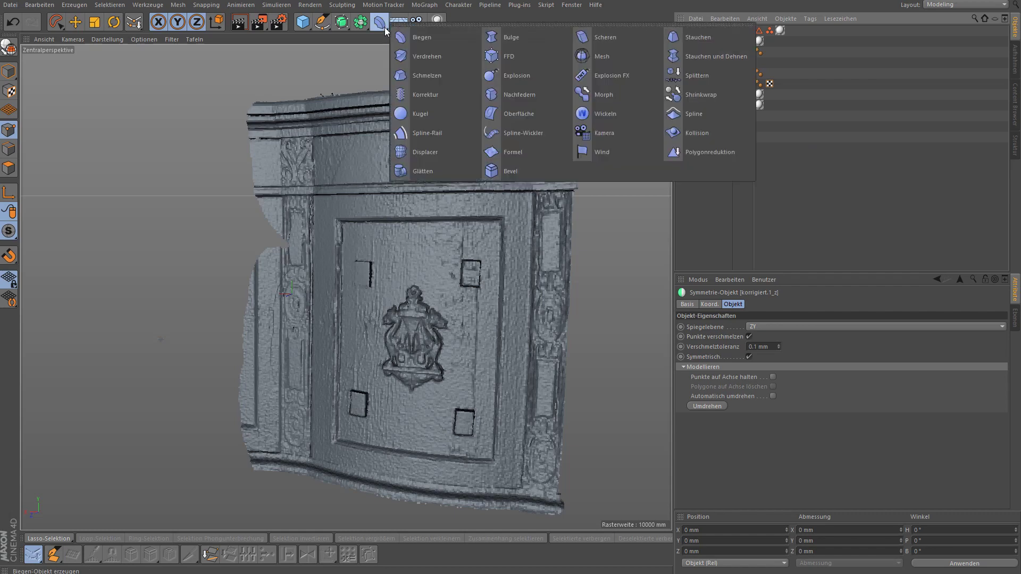
click(385, 31)
middle_click(471, 166)
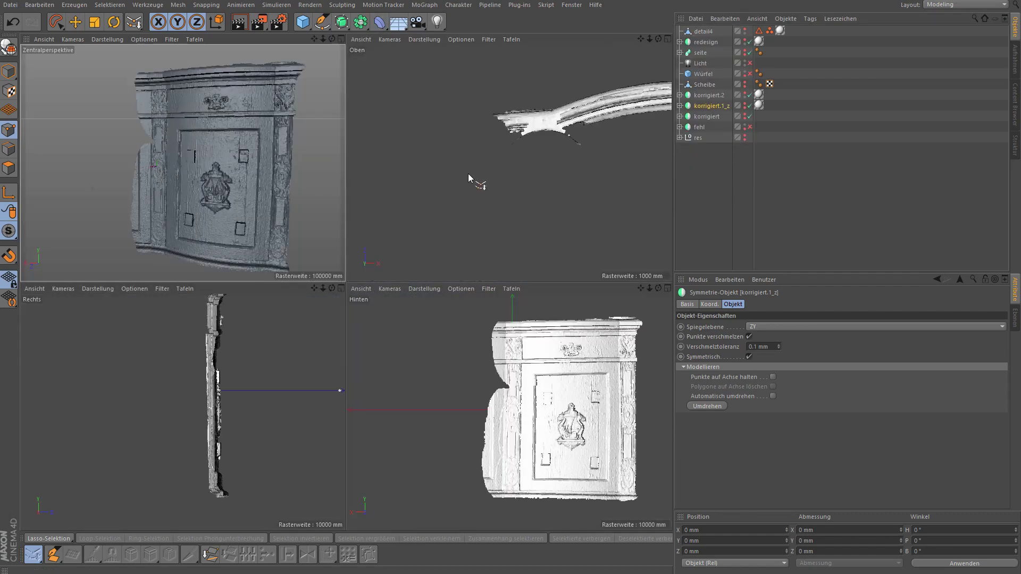
middle_click(502, 319)
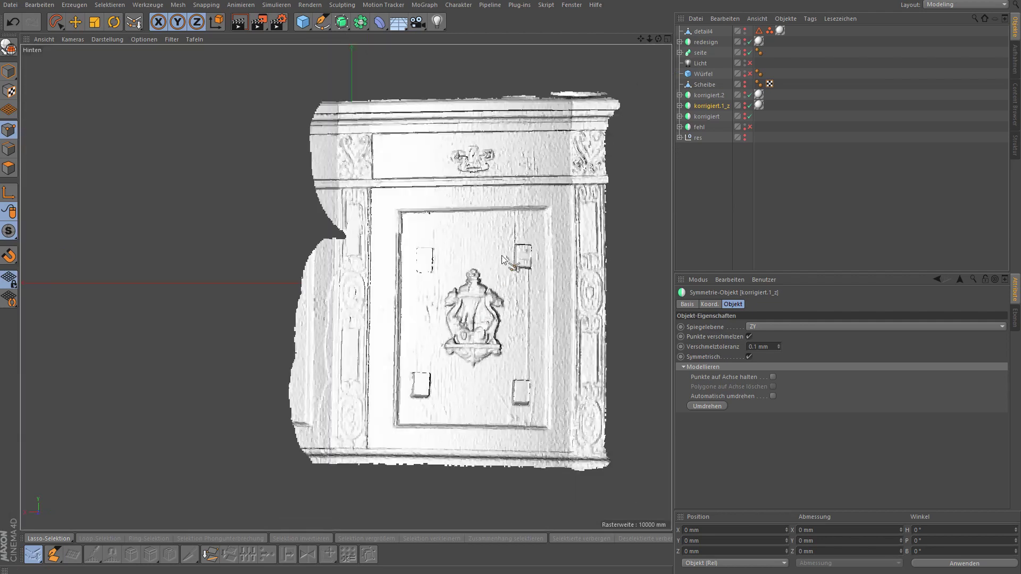
click(745, 125)
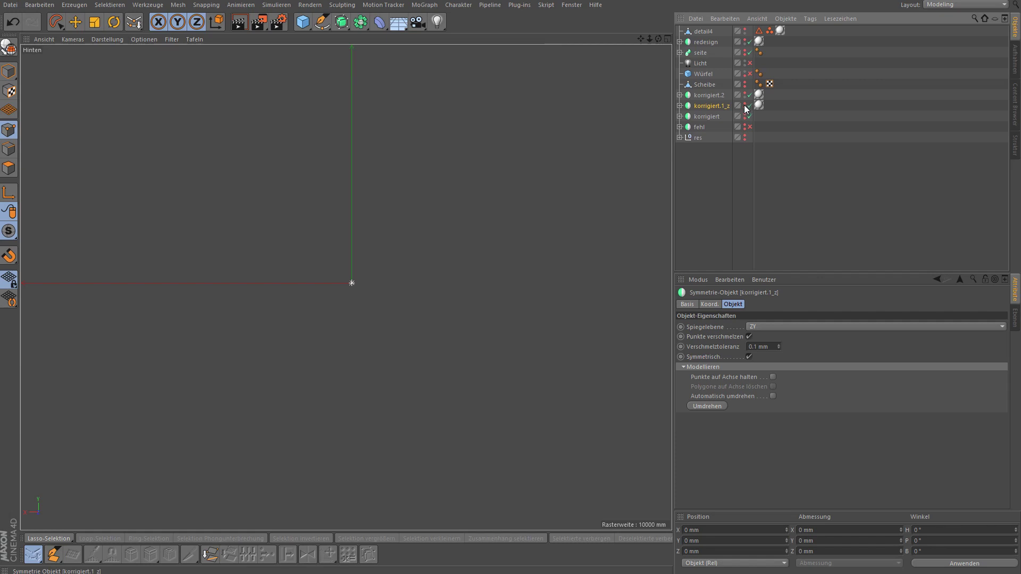
click(745, 104)
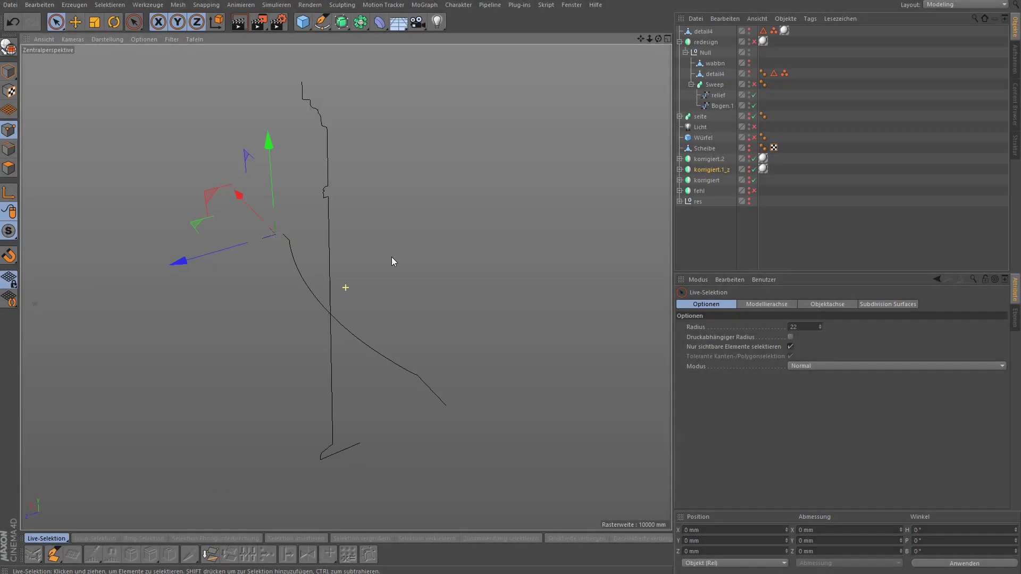
mouse_move(392, 261)
alt+mouse_down()
mouse_move(375, 277)
mouse_move(403, 257)
mouse_move(414, 296)
mouse_move(453, 276)
mouse_move(435, 221)
mouse_move(364, 170)
mouse_move(406, 246)
mouse_move(452, 287)
mouse_move(399, 272)
alt+mouse_up()
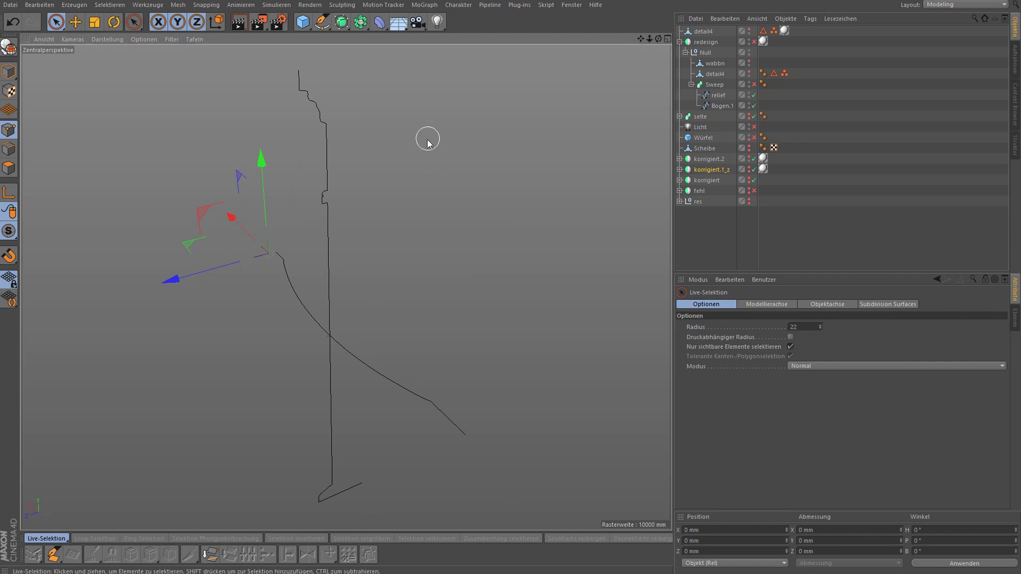
Enable the Sweep to reveal the curved carved door panel, then turn on its redesign symmetry copy
click(754, 84)
mouse_move(454, 216)
alt+mouse_down()
mouse_move(467, 145)
mouse_move(487, 162)
mouse_move(473, 205)
mouse_move(433, 206)
mouse_move(452, 177)
mouse_move(454, 199)
alt+mouse_up()
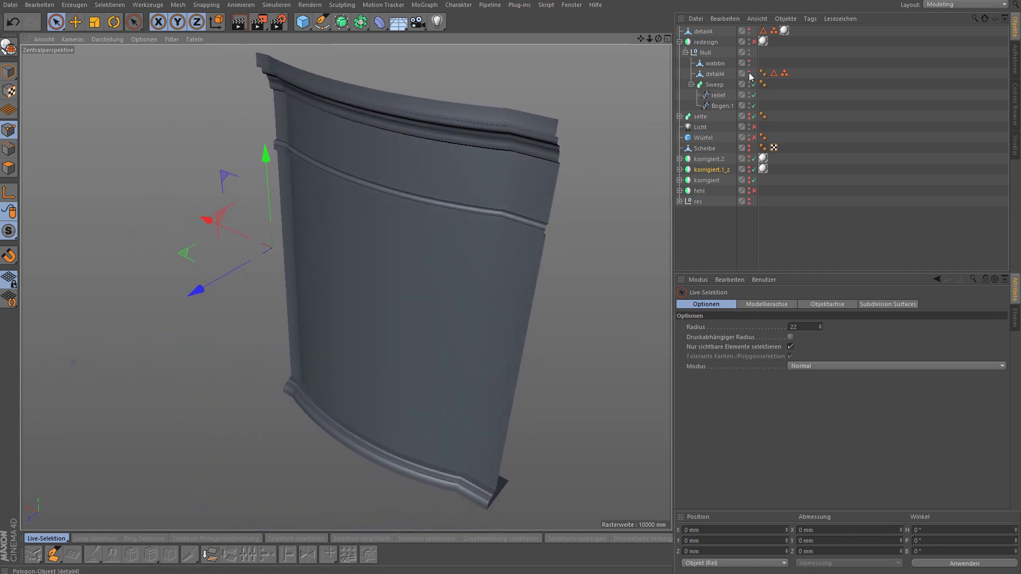
click(754, 41)
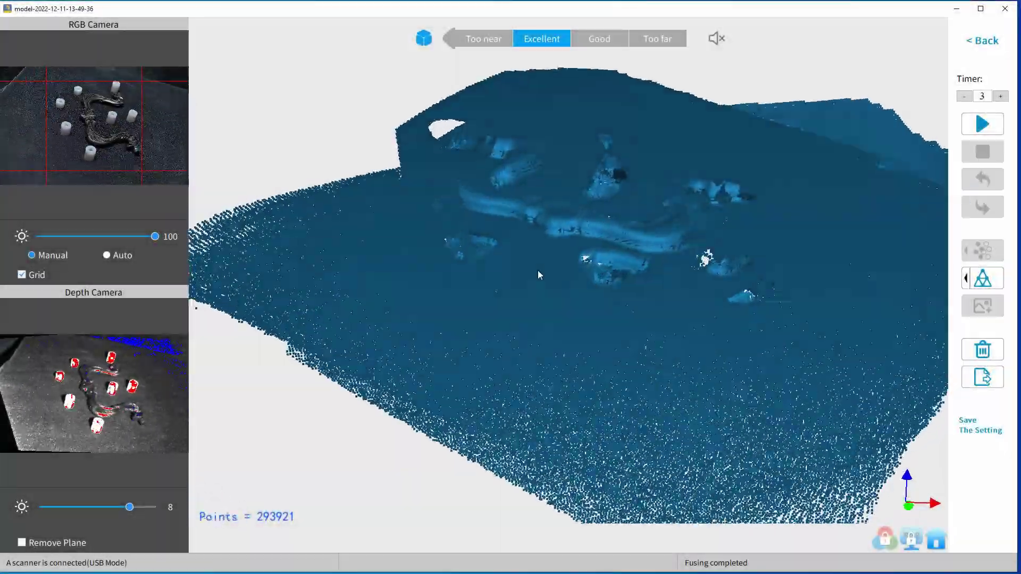
mouse_move(537, 275)
mouse_down()
mouse_move(500, 366)
mouse_move(572, 335)
mouse_move(462, 363)
mouse_move(623, 342)
mouse_move(522, 280)
mouse_move(587, 289)
mouse_move(645, 273)
mouse_move(667, 216)
mouse_move(593, 241)
mouse_move(646, 288)
mouse_up()
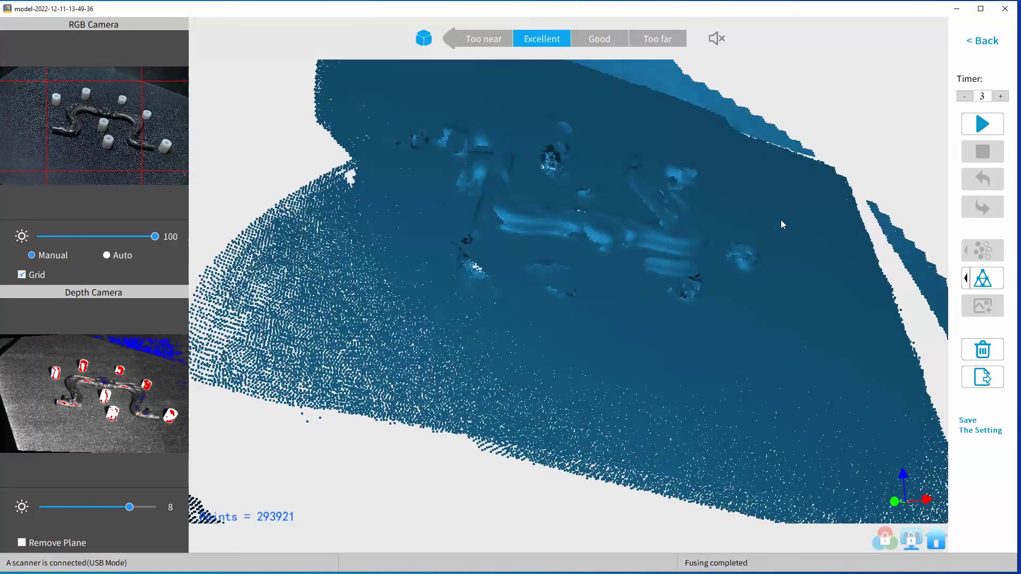
Delete the current scan data and return to Revo Scan's start screen
click(982, 351)
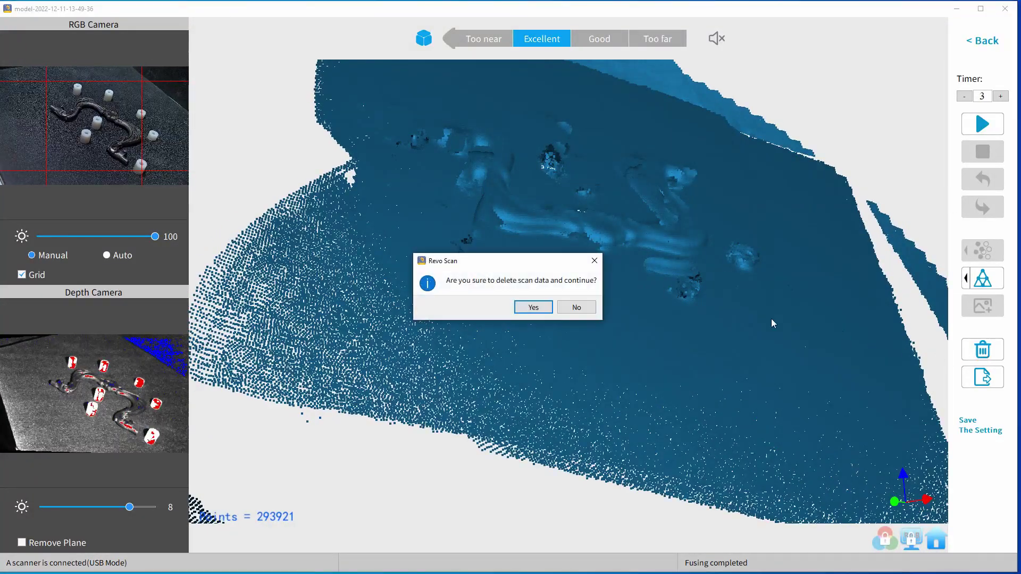
click(535, 307)
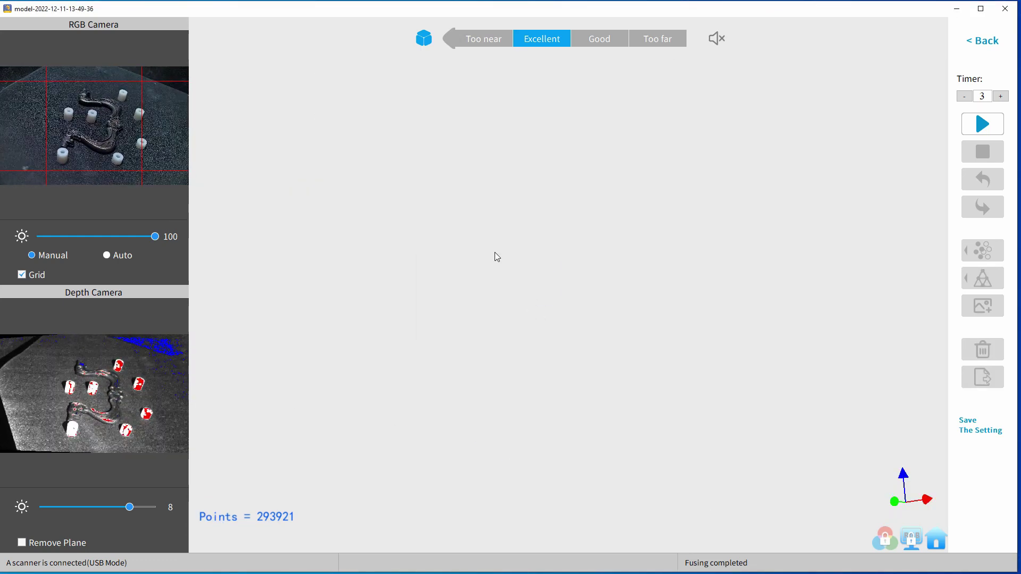
click(982, 40)
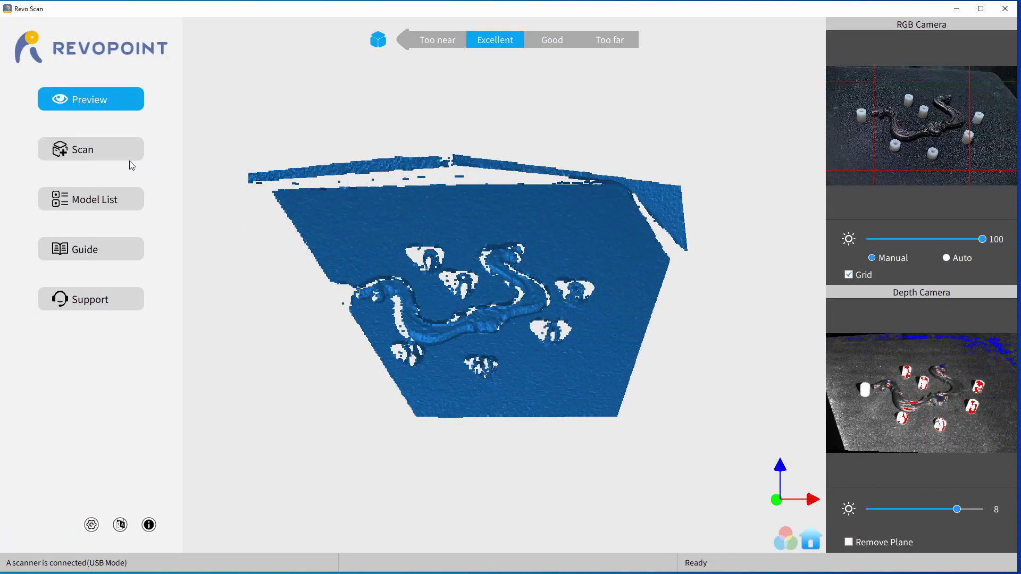
Create a new Features-mode scan project and raise the depth camera exposure
click(102, 152)
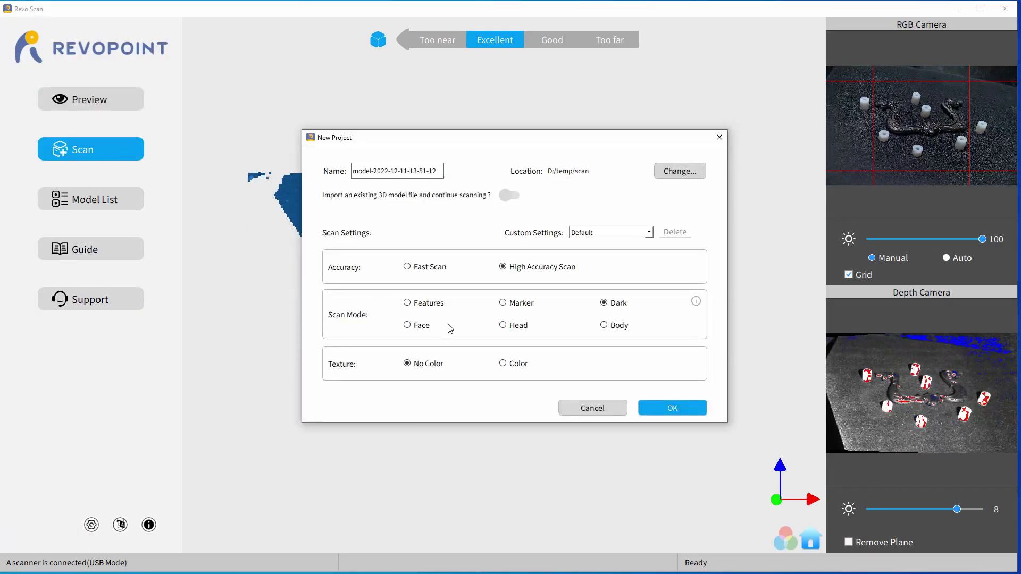
click(406, 303)
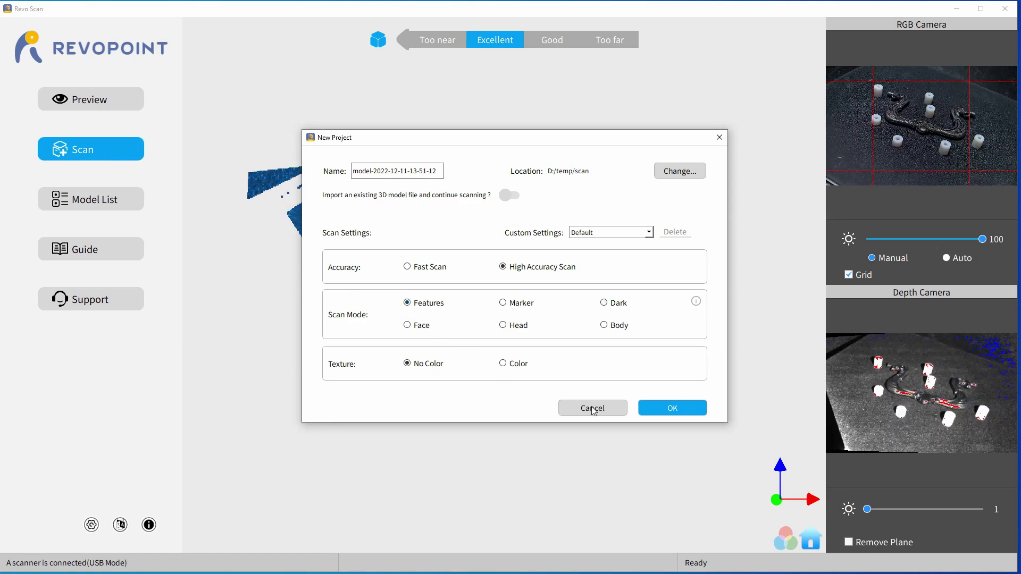
click(663, 410)
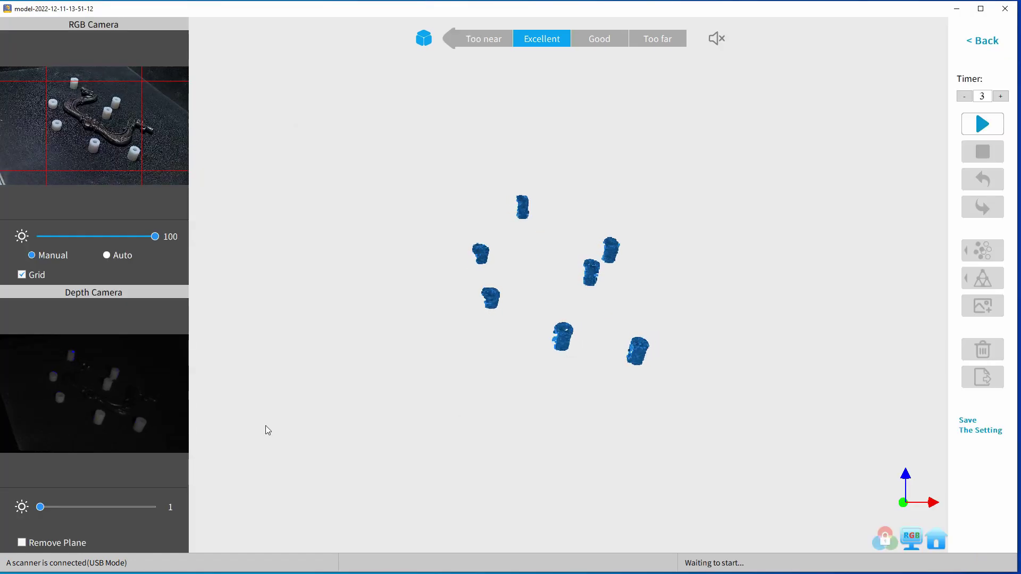
drag(40, 507, 133, 511)
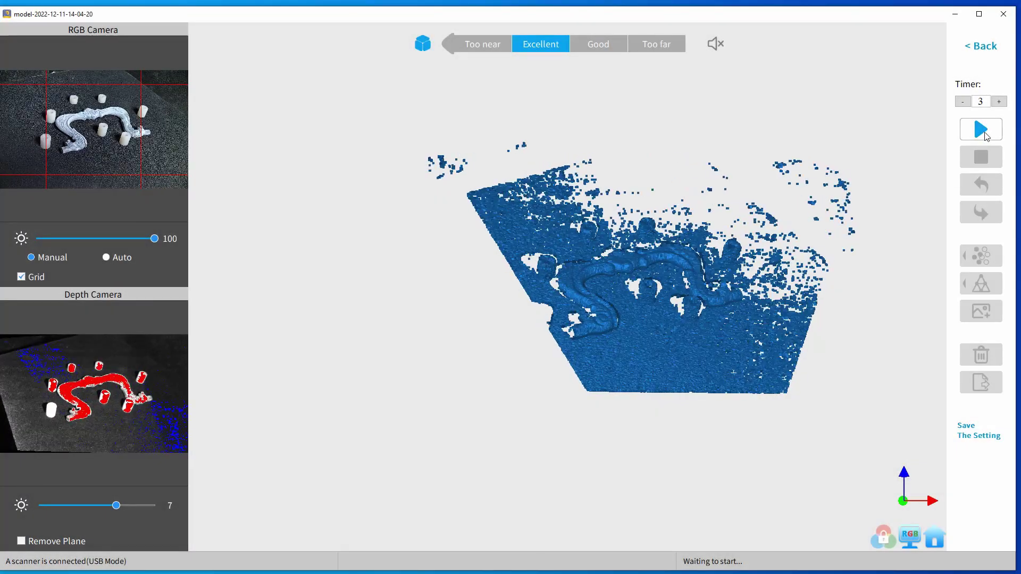
Start scanning the chalk-whitened drawer pull, capturing about 286 frames
click(983, 136)
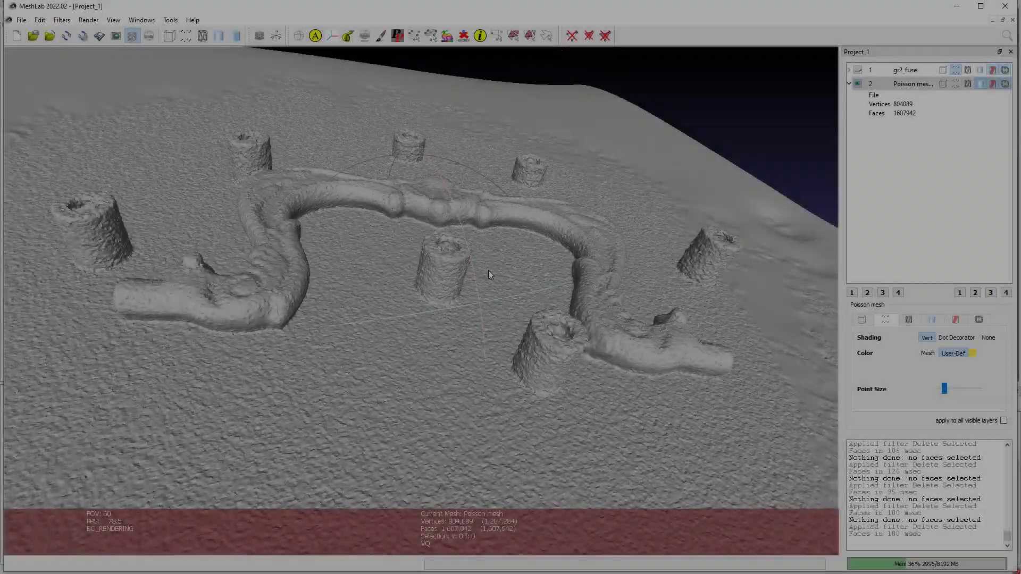
Open Screened Poisson surface reconstruction for the handle mesh with Reconstruction Depth 12
mouse_move(488, 270)
mouse_down()
mouse_move(387, 282)
mouse_move(416, 280)
mouse_move(404, 323)
mouse_move(486, 326)
mouse_move(423, 266)
mouse_move(408, 329)
mouse_move(392, 228)
mouse_move(425, 289)
mouse_move(483, 234)
mouse_move(390, 250)
mouse_move(442, 288)
mouse_move(374, 297)
mouse_move(426, 272)
mouse_move(402, 319)
mouse_up()
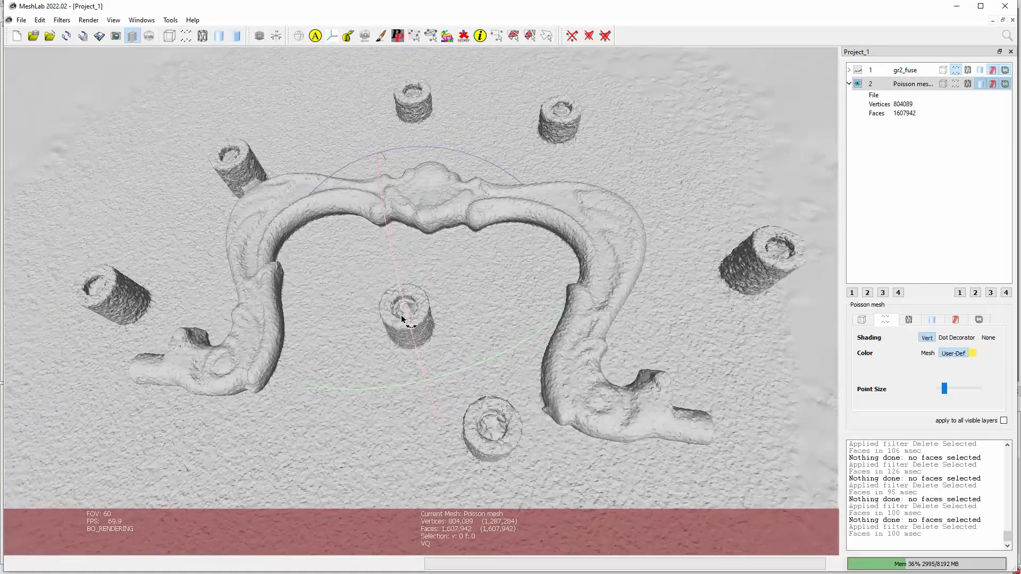
click(62, 22)
mouse_move(132, 95)
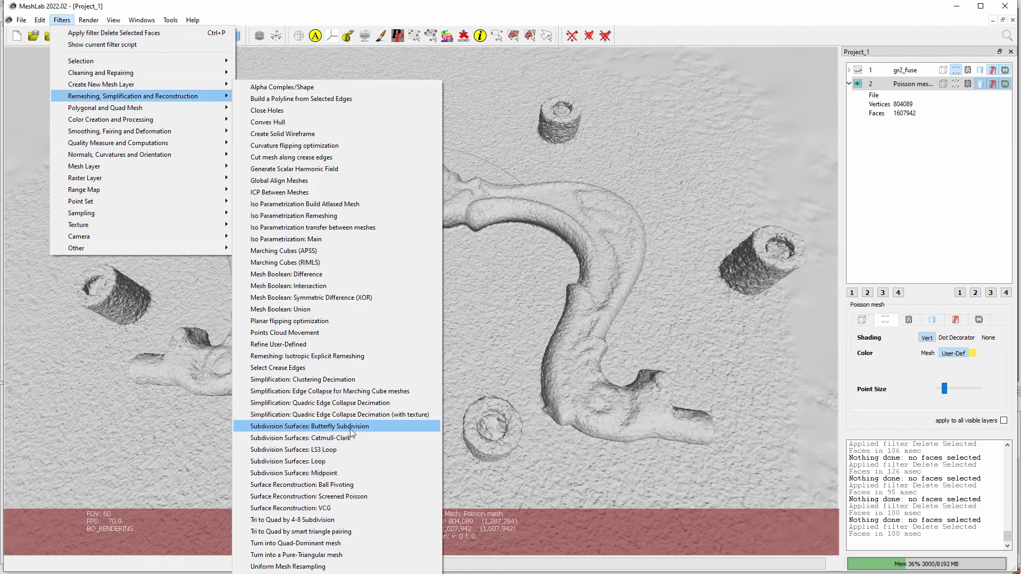
click(364, 493)
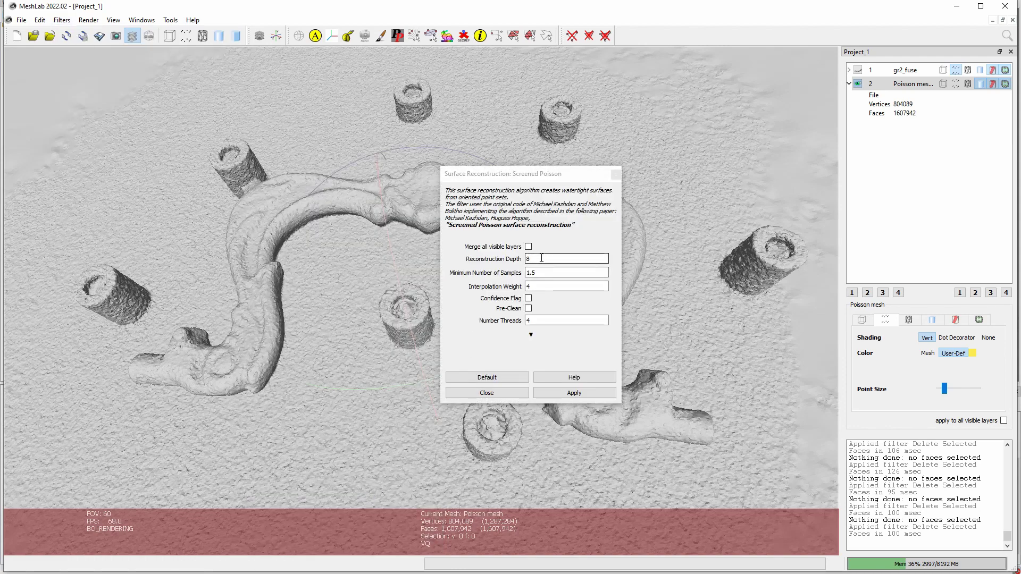
click(526, 259)
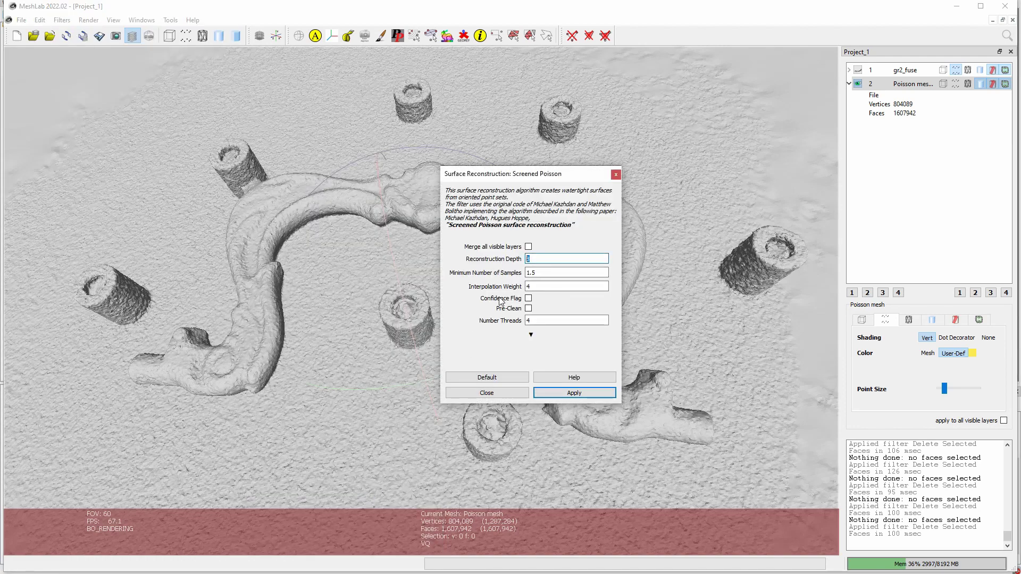
text(1)
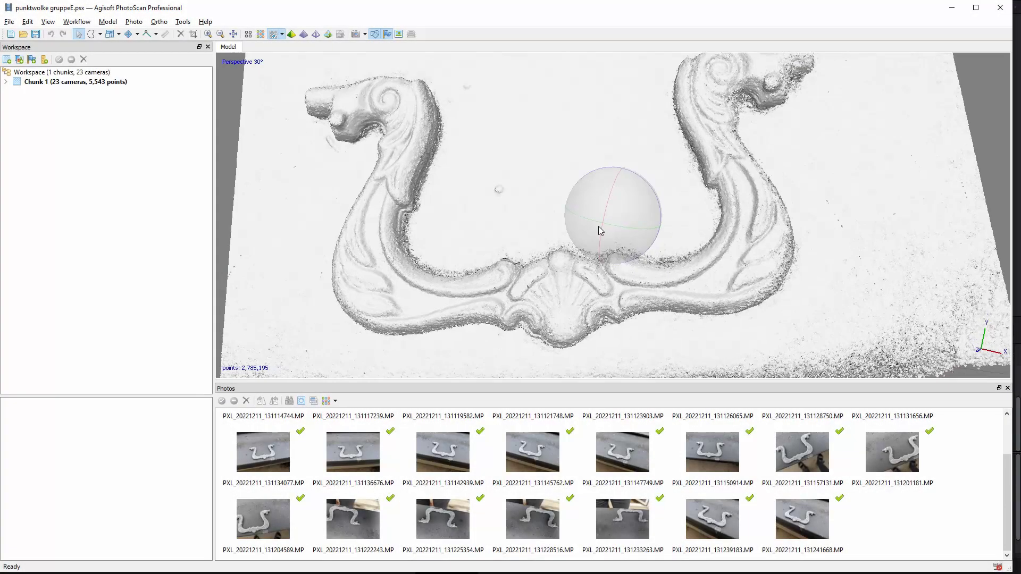
Show the handle's 2,785,195-point dense cloud in colour and orbit around it
scroll(598, 228, up, 5)
mouse_move(595, 239)
mouse_down()
mouse_move(596, 199)
mouse_move(612, 203)
mouse_move(599, 230)
mouse_up()
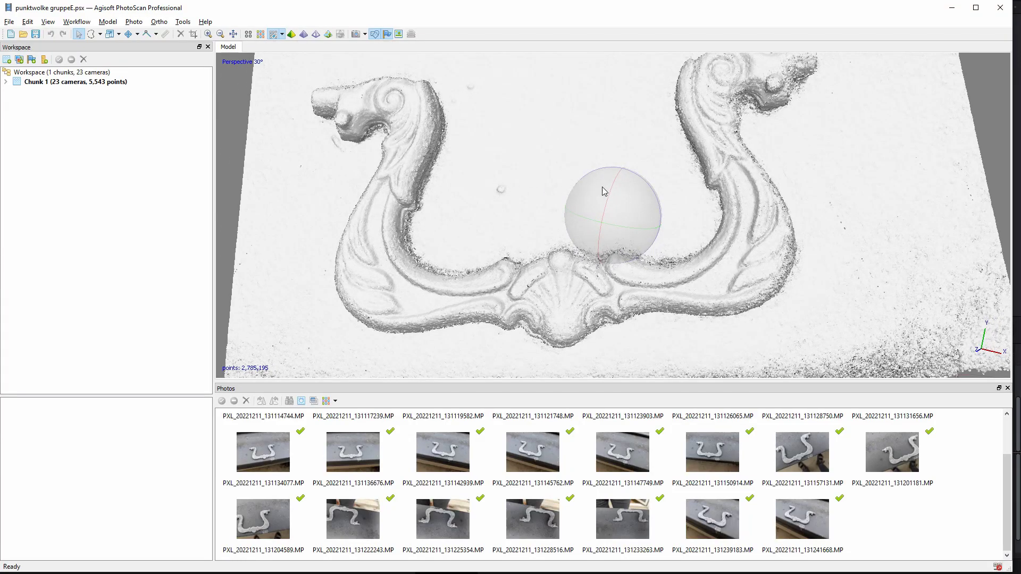
drag(603, 189, 609, 195)
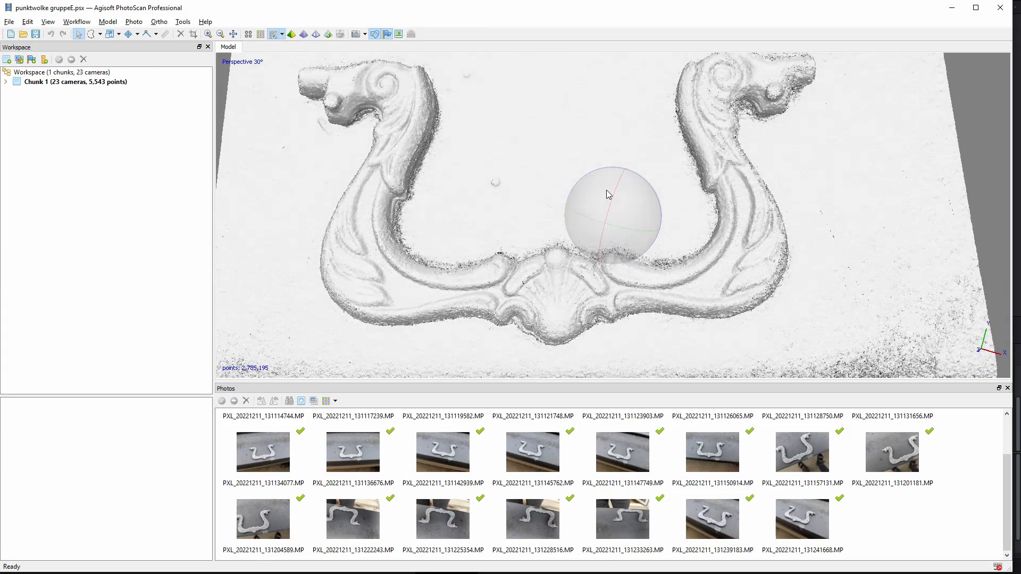
click(260, 35)
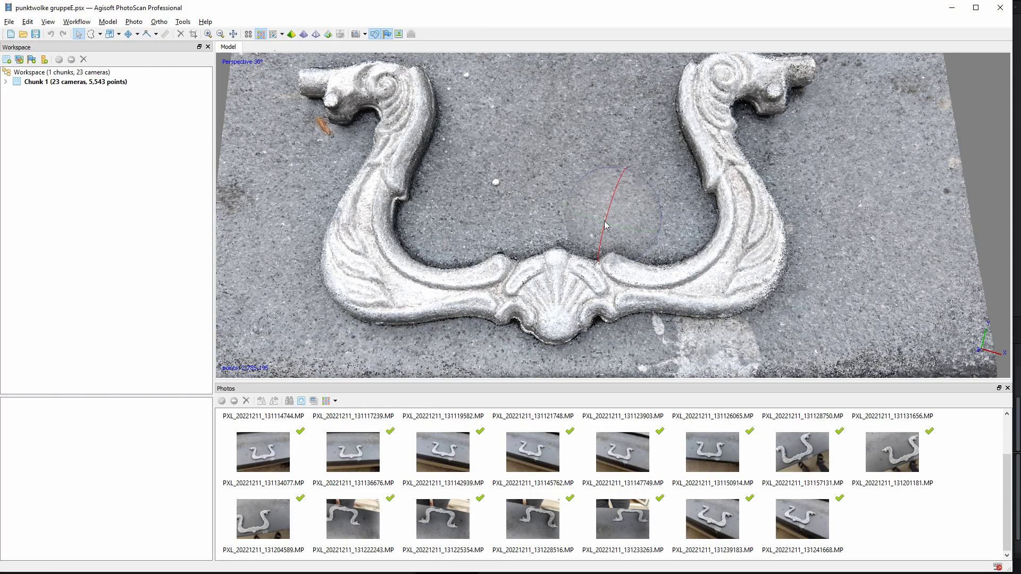
drag(605, 225, 601, 210)
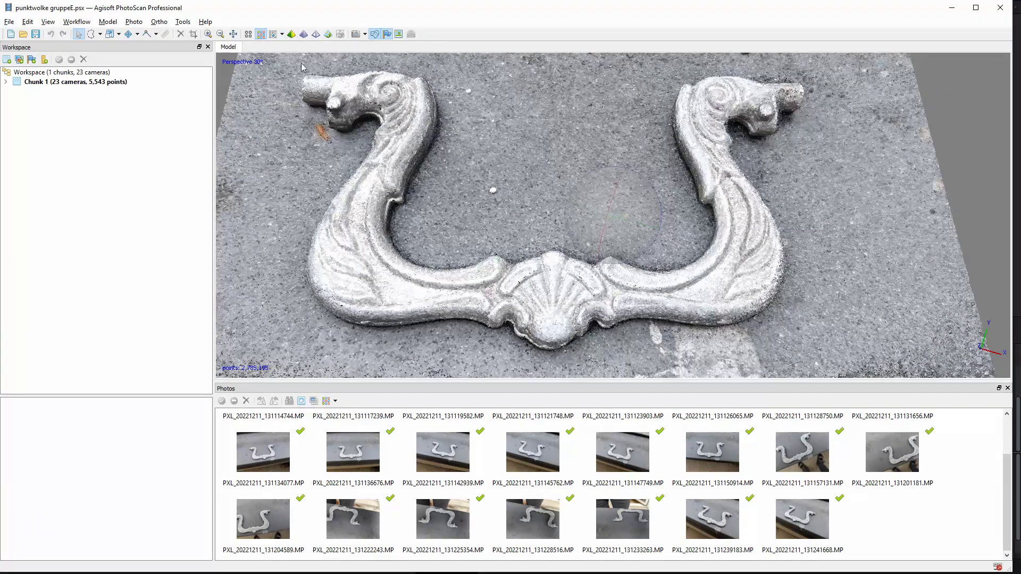
Review the PhotoScan handle mesh in Solid, then Textured display from a top-down angle
click(304, 35)
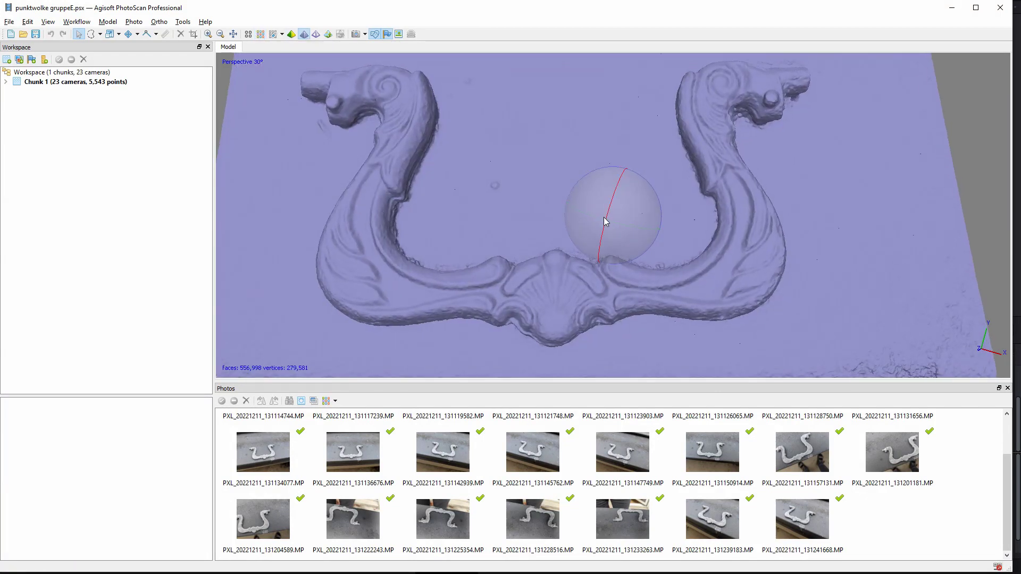
mouse_move(608, 215)
mouse_down()
mouse_move(594, 228)
mouse_move(563, 216)
mouse_move(567, 200)
mouse_move(596, 210)
mouse_move(568, 207)
mouse_move(610, 219)
mouse_move(629, 241)
mouse_move(595, 212)
mouse_up()
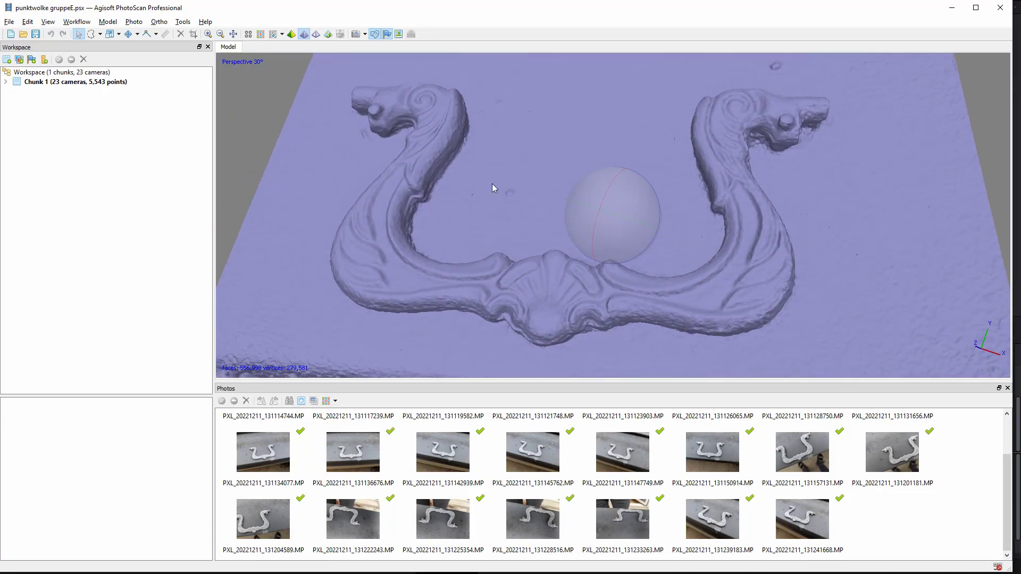
click(292, 35)
mouse_move(602, 211)
mouse_down()
mouse_move(609, 229)
mouse_move(600, 221)
mouse_move(618, 219)
mouse_move(602, 191)
mouse_move(611, 201)
mouse_move(614, 184)
mouse_up()
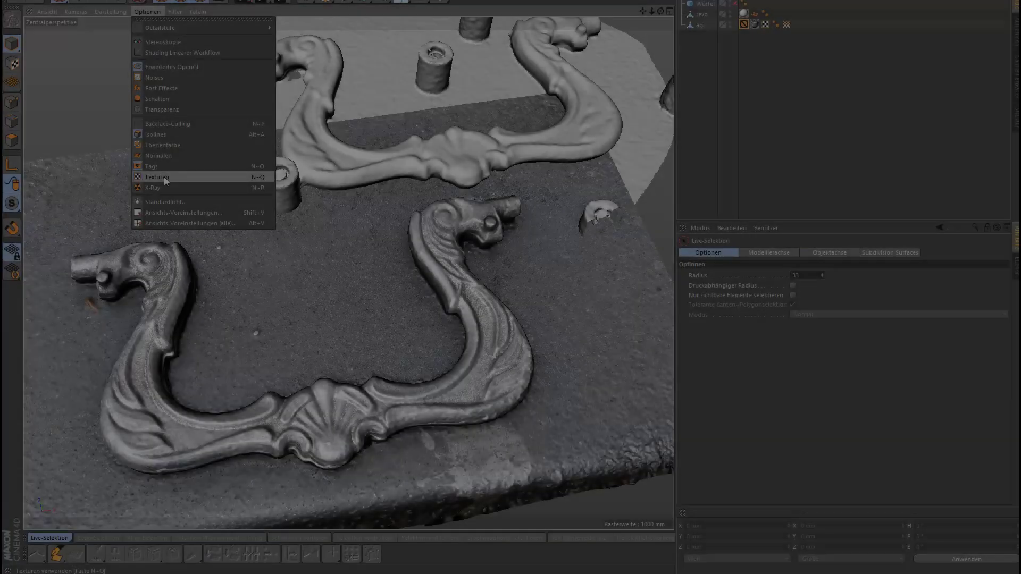
In Cinema 4D, turn off textures on both handles and zoom to the lower handle's right head
click(163, 176)
mouse_move(312, 189)
alt+mouse_down()
mouse_move(331, 196)
mouse_move(362, 184)
mouse_move(379, 231)
alt+mouse_up()
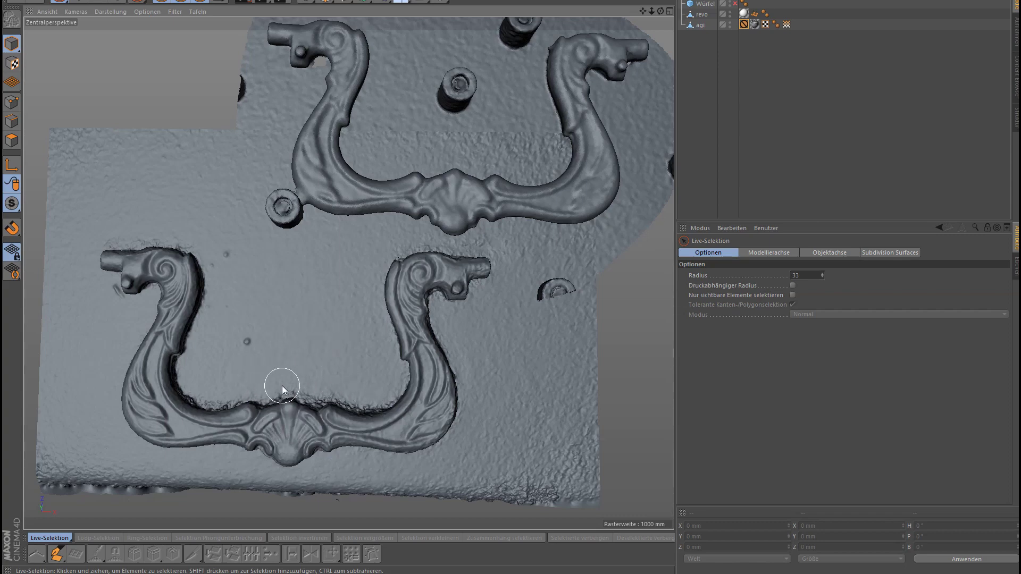
alt+right_drag(413, 278, 491, 273)
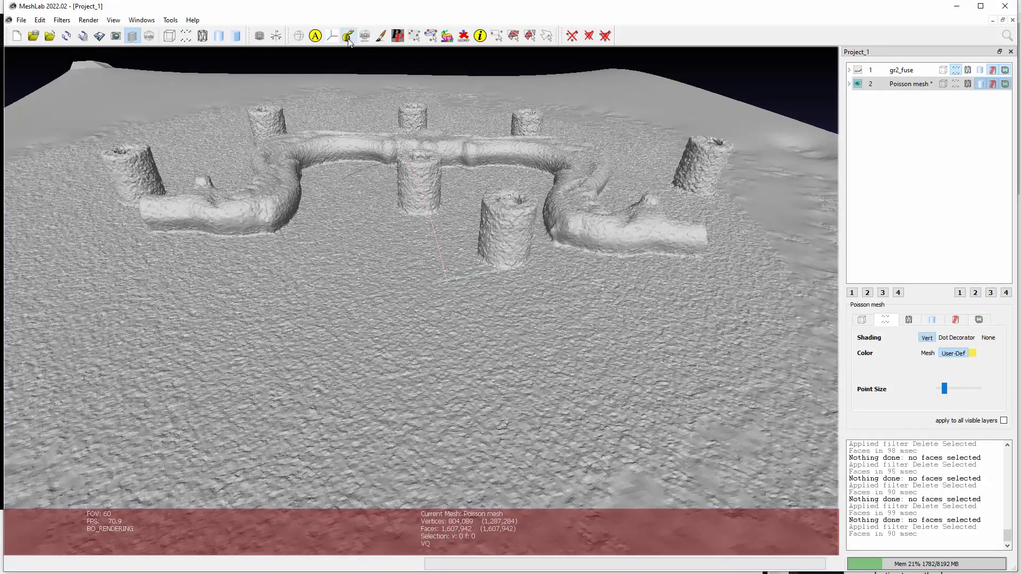
Measure the distance between two points on the Poisson mesh, about 74.95
click(349, 40)
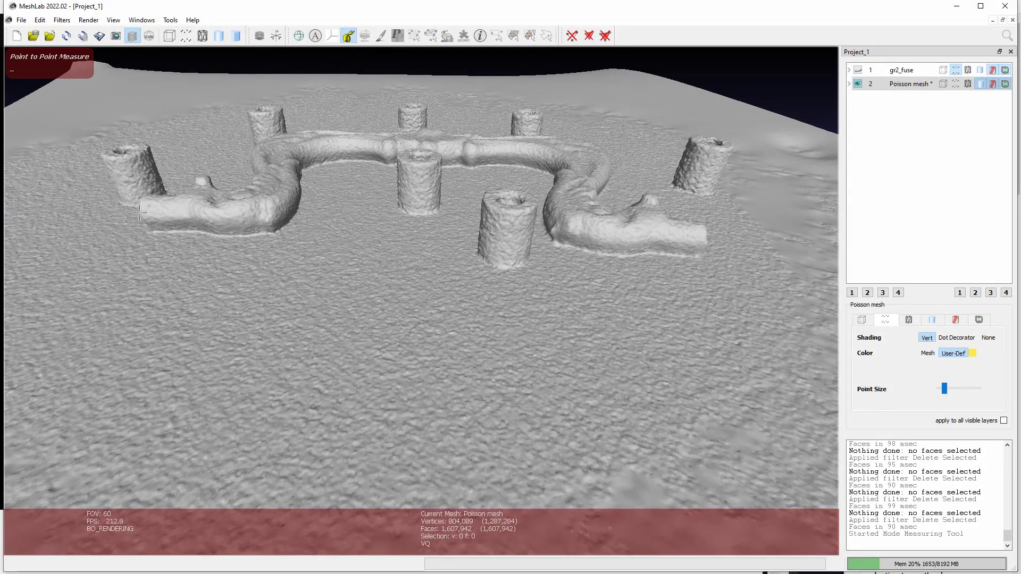
click(706, 242)
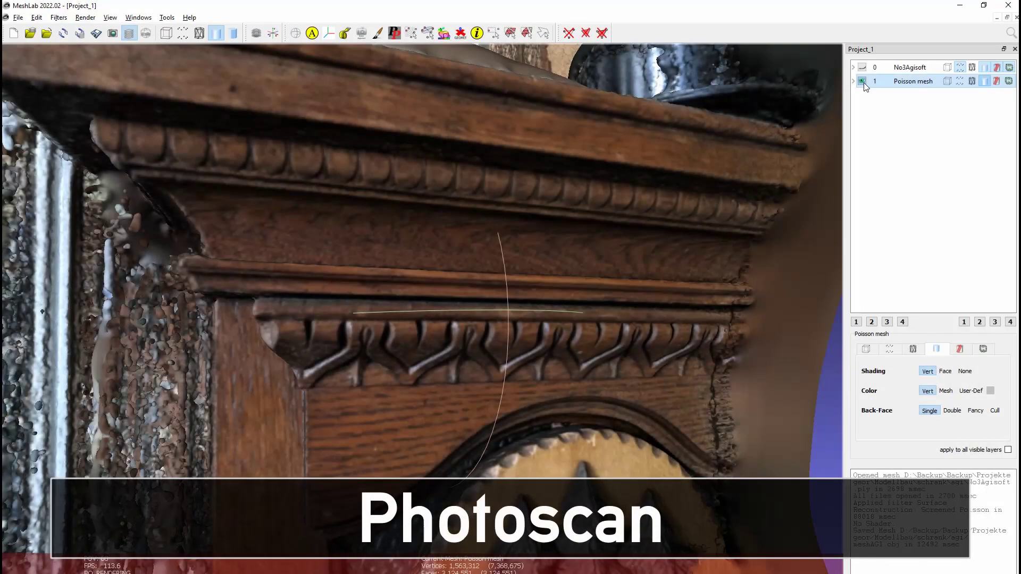
click(861, 67)
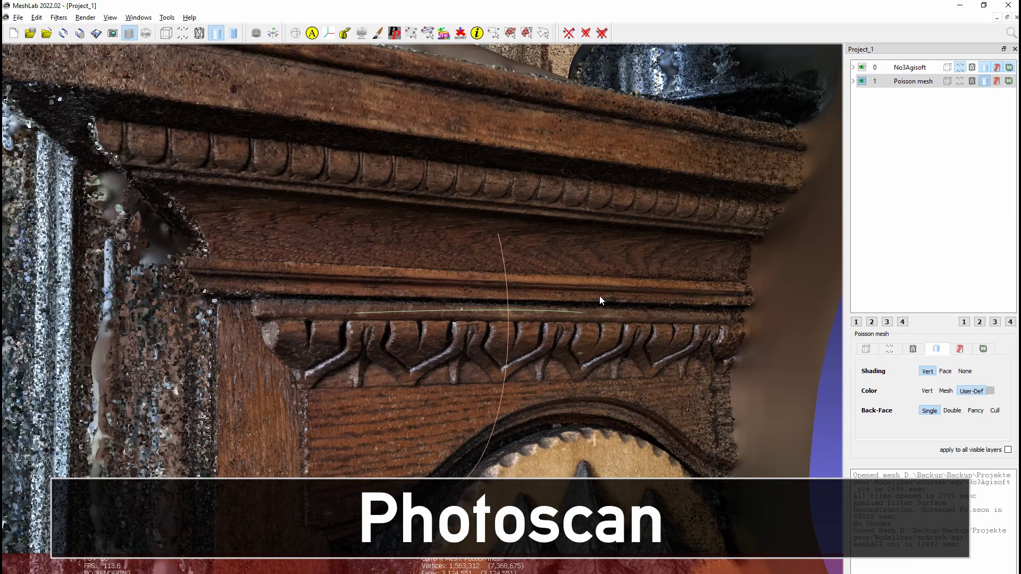
mouse_move(599, 295)
mouse_down()
mouse_move(566, 302)
mouse_move(658, 277)
mouse_move(489, 299)
mouse_move(474, 275)
mouse_move(478, 251)
mouse_move(490, 232)
mouse_move(525, 229)
mouse_move(556, 241)
mouse_move(556, 254)
mouse_move(456, 272)
mouse_up()
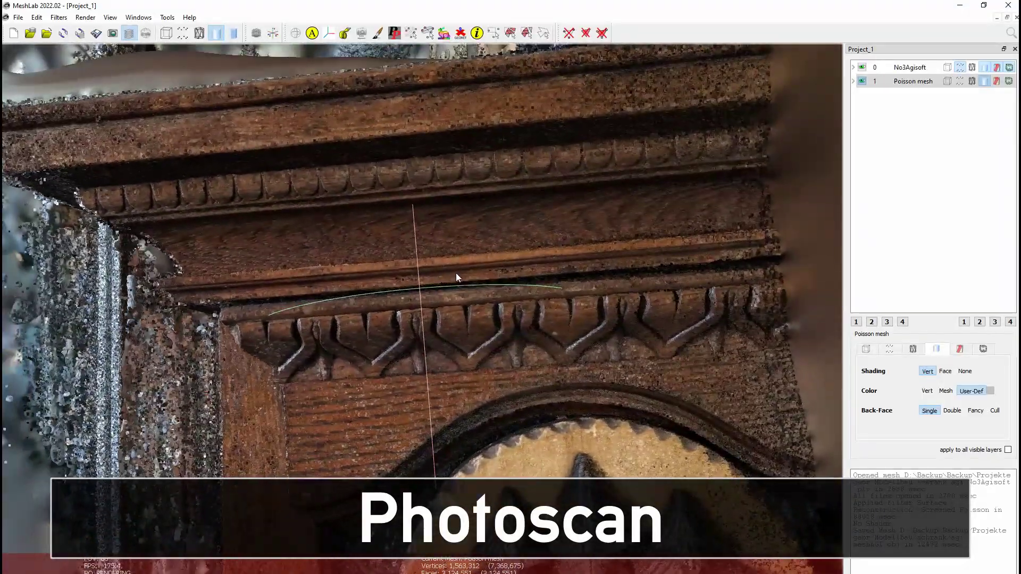
scroll(455, 273, up, 2)
scroll(455, 272, down, 3)
scroll(455, 273, down, 2)
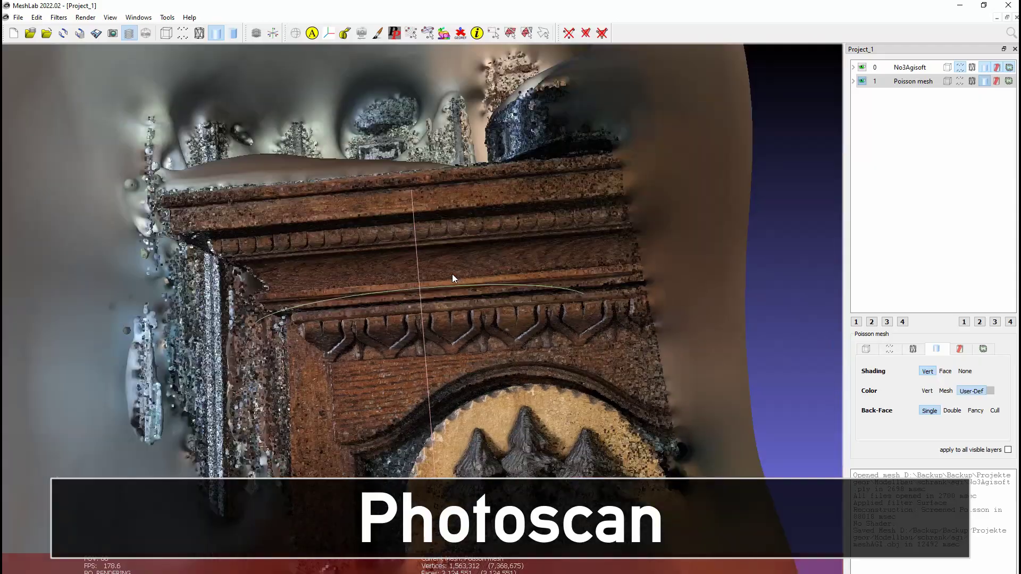
mouse_move(435, 293)
mouse_down()
mouse_move(472, 260)
mouse_move(417, 269)
mouse_move(476, 271)
mouse_move(460, 314)
mouse_move(528, 307)
mouse_move(477, 298)
mouse_up()
scroll(478, 298, up, 3)
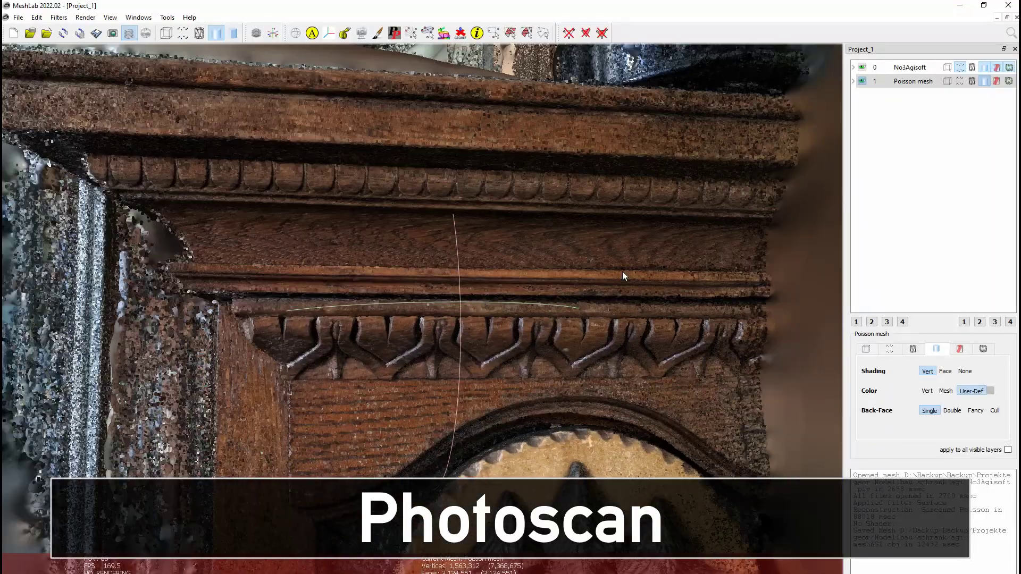
click(862, 67)
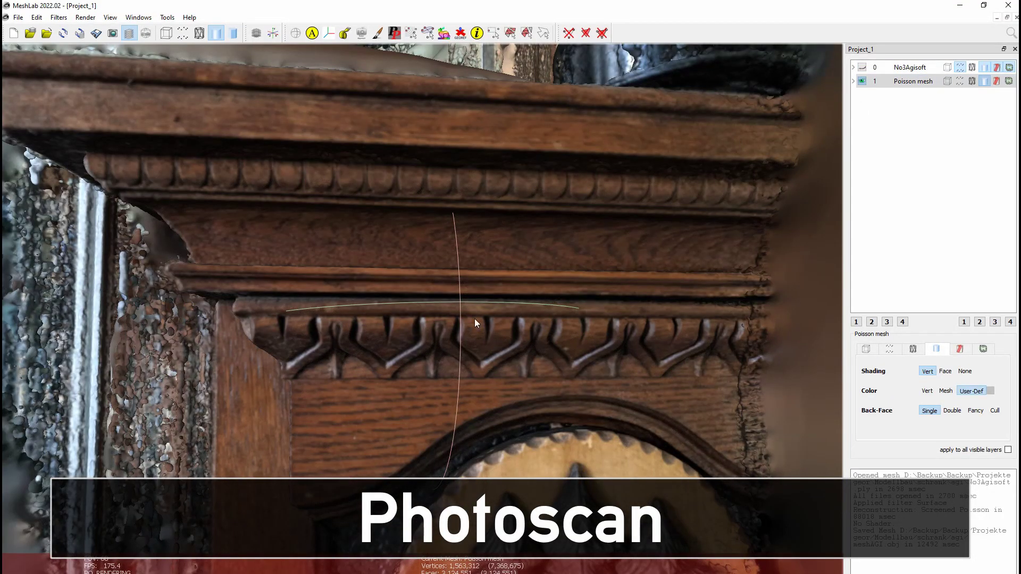
drag(474, 318, 453, 273)
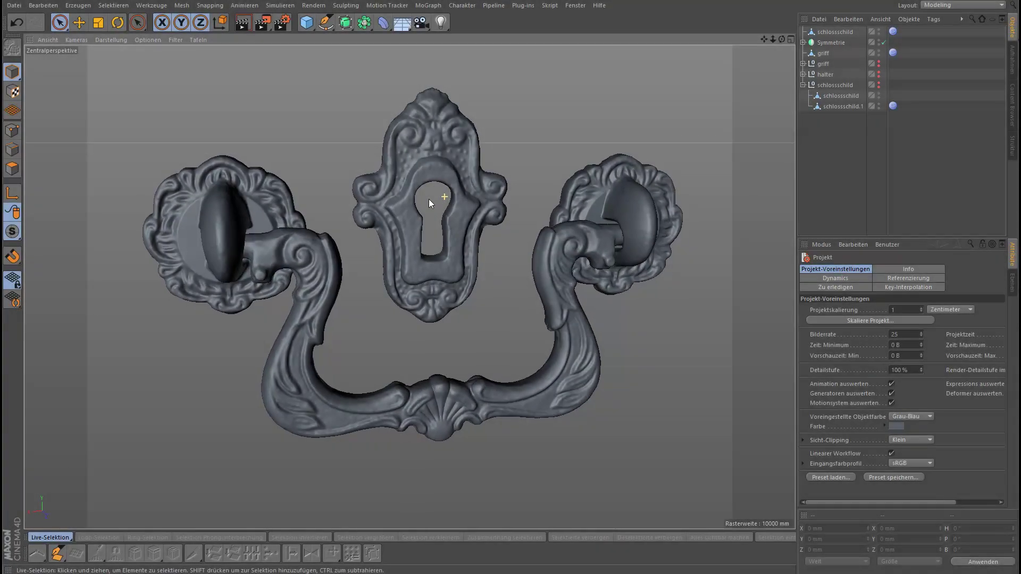
mouse_move(429, 199)
alt+mouse_down()
mouse_move(358, 184)
mouse_move(377, 151)
mouse_move(423, 222)
mouse_move(553, 227)
mouse_move(658, 179)
mouse_move(628, 170)
mouse_move(589, 199)
mouse_move(444, 212)
alt+mouse_up()
alt+right_drag(445, 212, 414, 214)
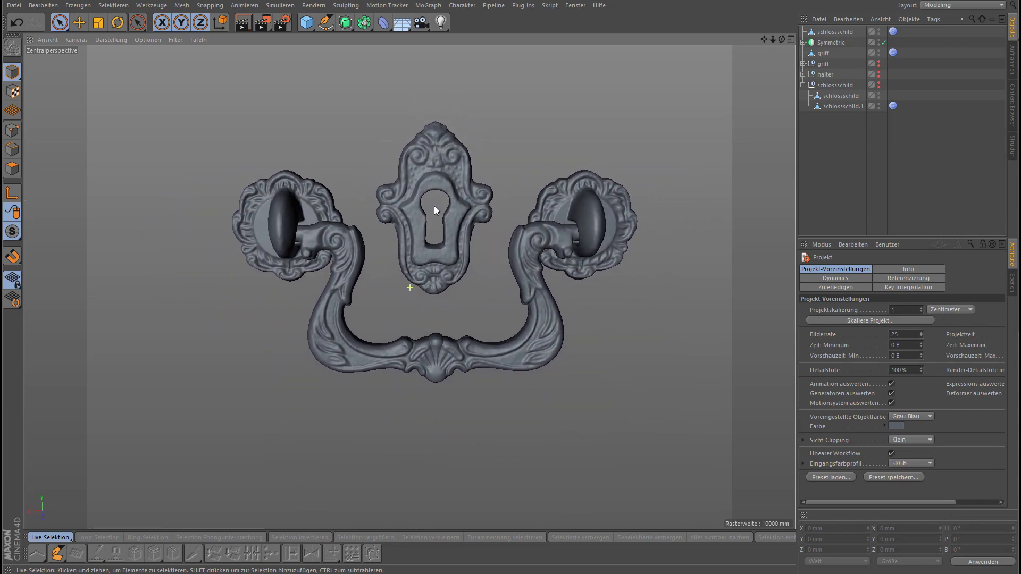
alt+middle_drag(434, 206, 394, 240)
alt+drag(395, 235, 351, 234)
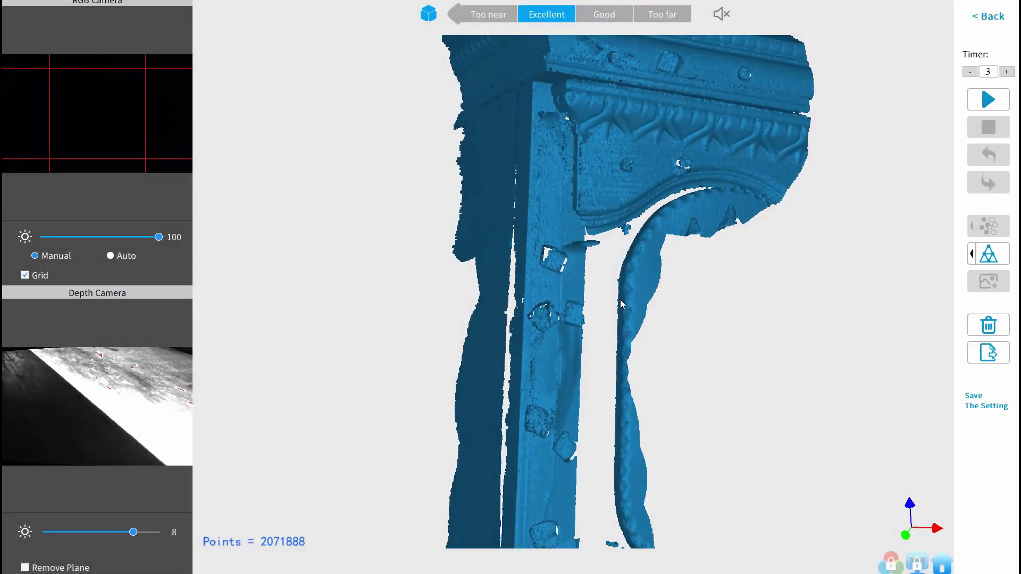
drag(621, 304, 585, 298)
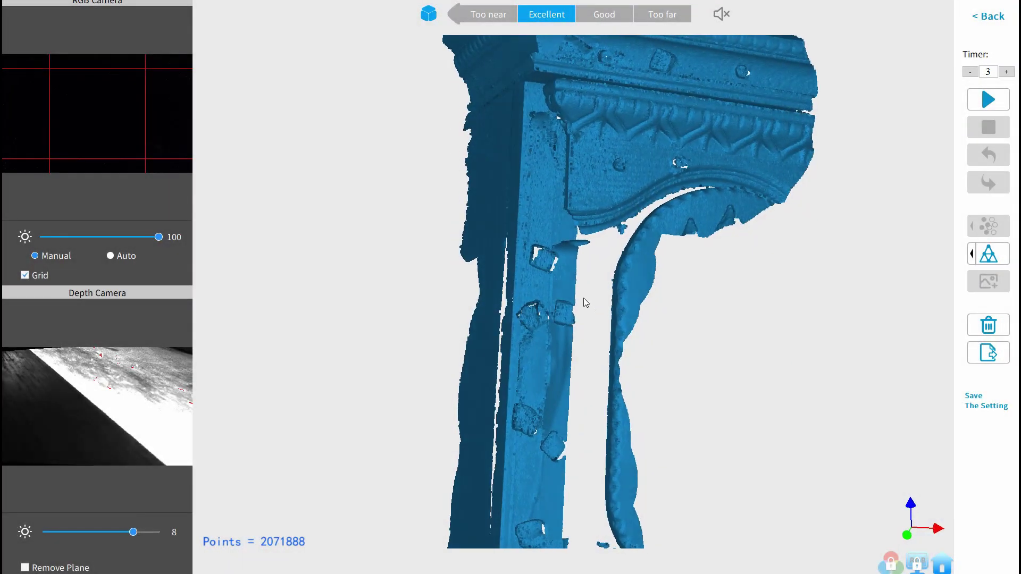
scroll(582, 299, down, 3)
scroll(582, 299, down, 2)
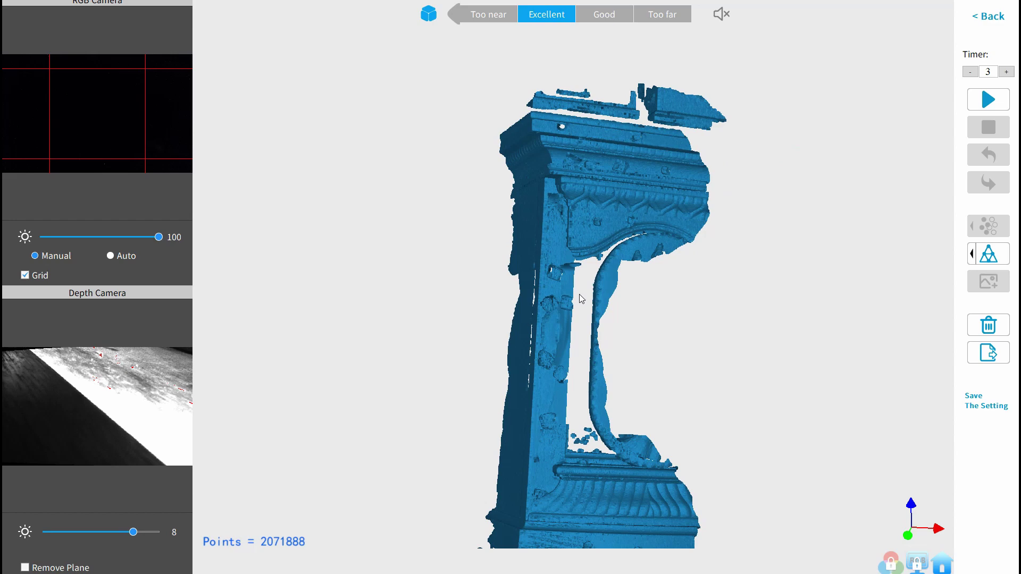
scroll(580, 296, up, 2)
scroll(579, 295, up, 2)
scroll(582, 290, up, 1)
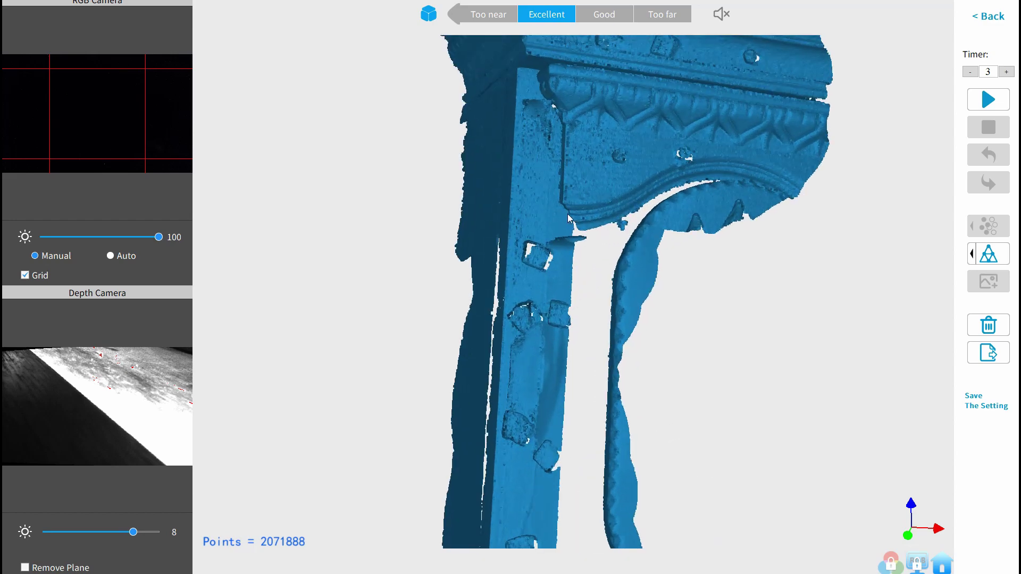
mouse_move(567, 213)
mouse_down()
mouse_move(572, 280)
mouse_move(595, 310)
mouse_up()
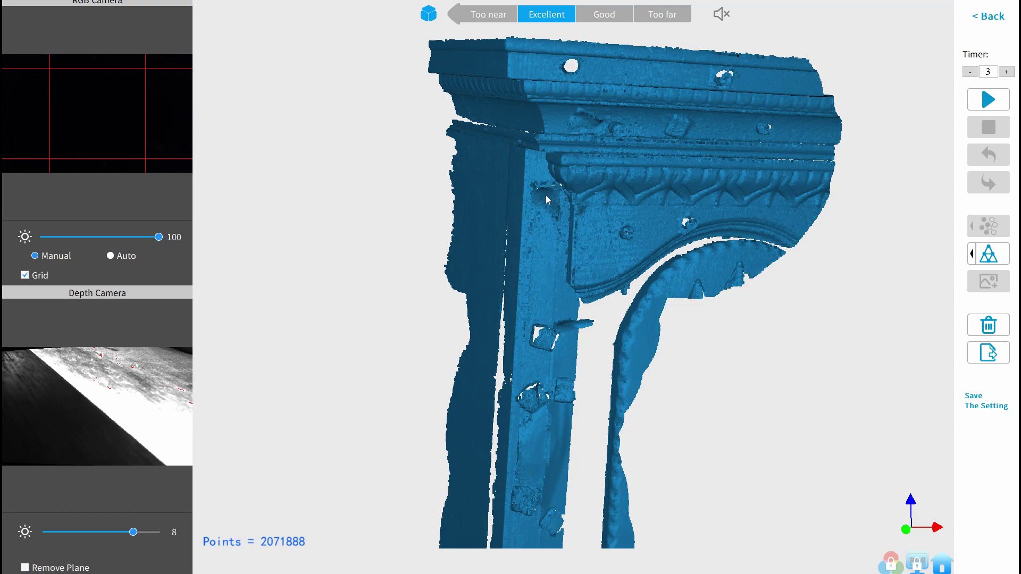
mouse_move(546, 197)
mouse_down()
mouse_move(544, 259)
mouse_move(589, 256)
mouse_move(594, 203)
mouse_move(482, 273)
mouse_up()
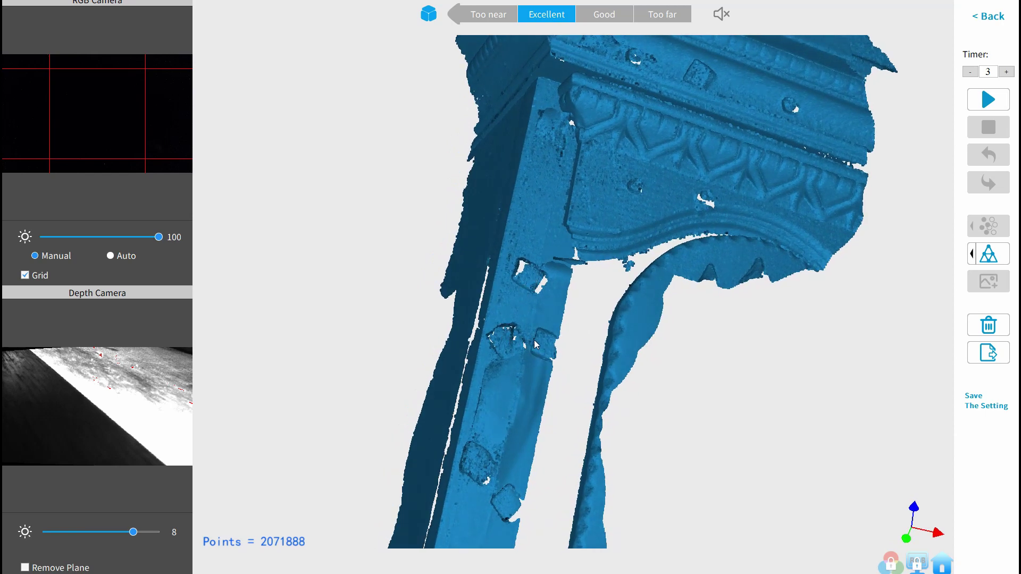
scroll(532, 289, down, 3)
scroll(532, 289, down, 1)
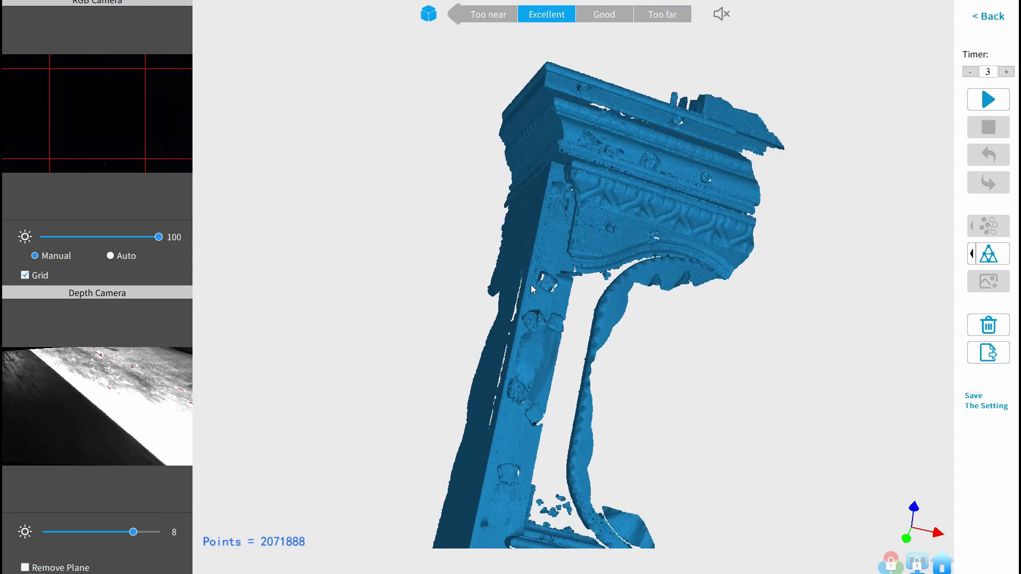
mouse_move(533, 289)
mouse_down()
mouse_move(511, 261)
mouse_move(550, 284)
mouse_move(489, 463)
mouse_up()
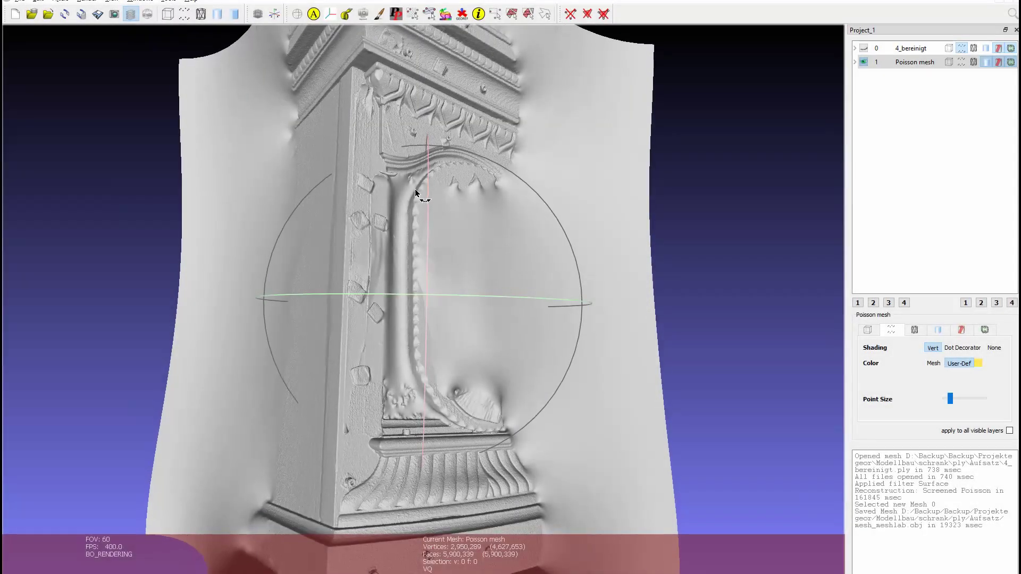
mouse_move(415, 189)
mouse_down()
mouse_move(358, 241)
mouse_move(437, 268)
mouse_move(521, 353)
mouse_move(565, 311)
mouse_move(494, 298)
mouse_move(427, 307)
mouse_move(531, 252)
mouse_move(569, 205)
mouse_up()
middle_drag(479, 192, 500, 257)
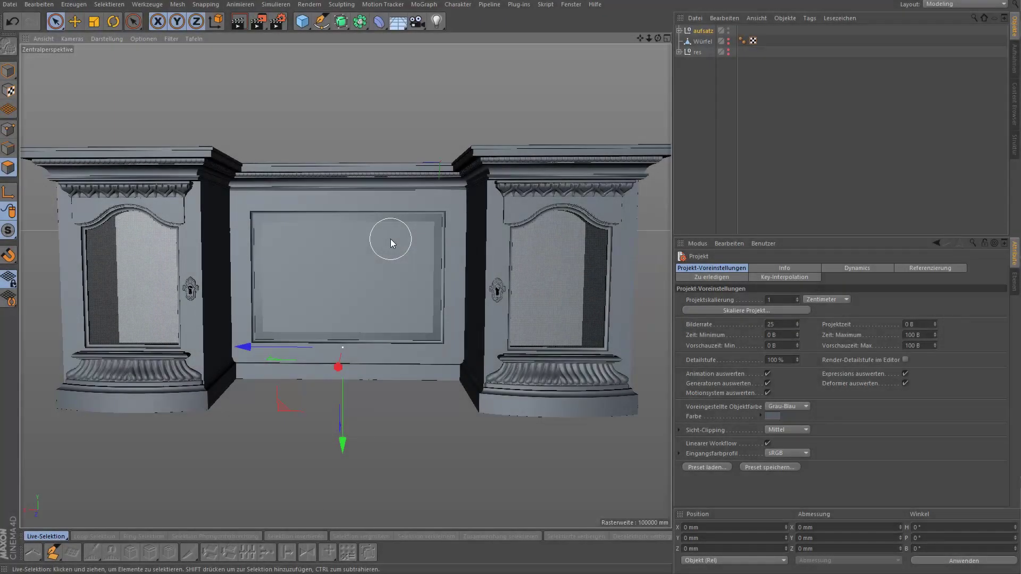
mouse_move(390, 238)
alt+mouse_down()
mouse_move(414, 253)
mouse_move(355, 260)
alt+mouse_up()
mouse_move(355, 261)
alt+right_down()
mouse_move(387, 251)
mouse_move(378, 260)
alt+right_up()
alt+drag(373, 260, 439, 226)
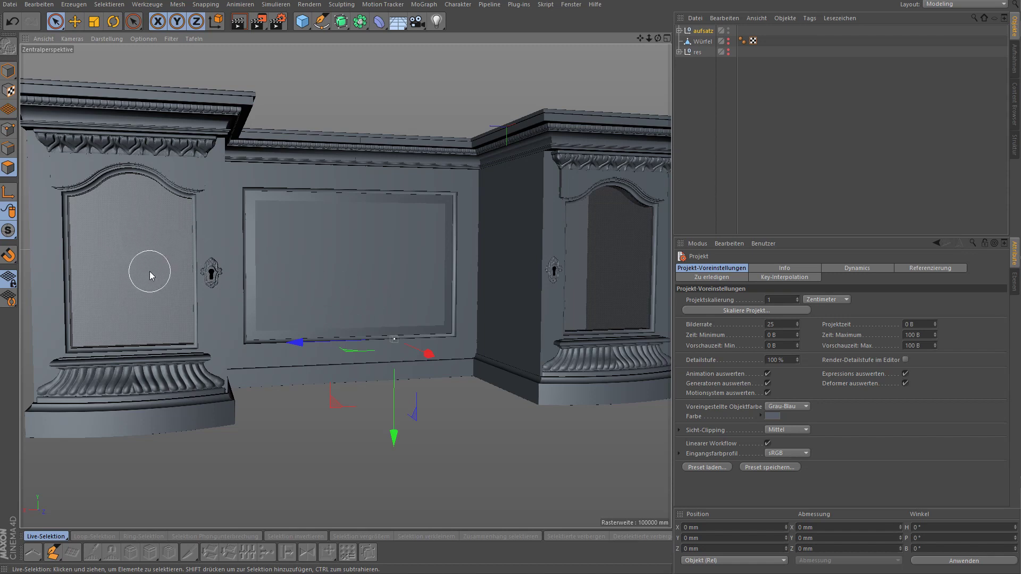
Orbit around the full sideboard from above, level, and front-left angles
alt+drag(149, 271, 155, 302)
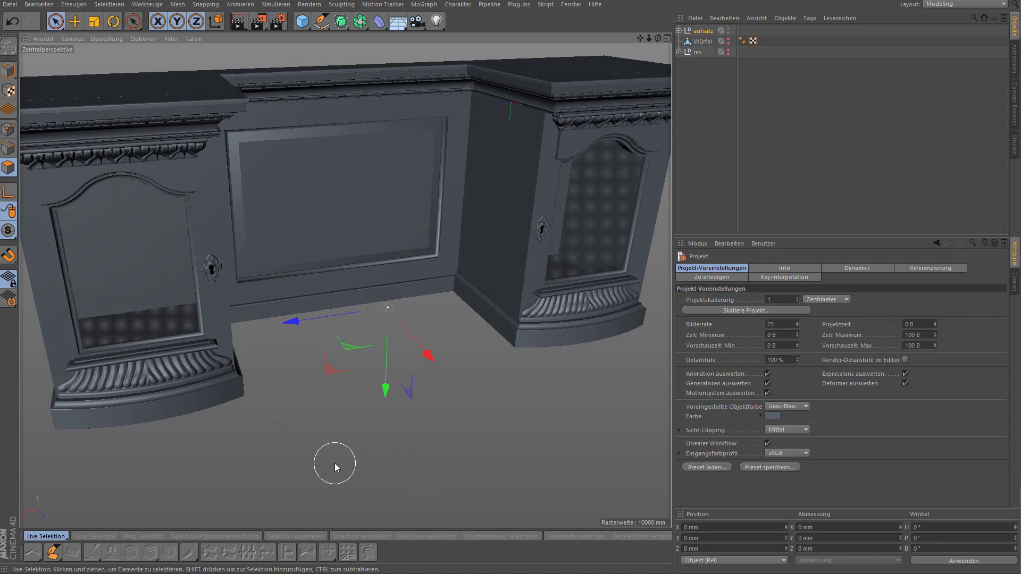
alt+drag(334, 461, 334, 413)
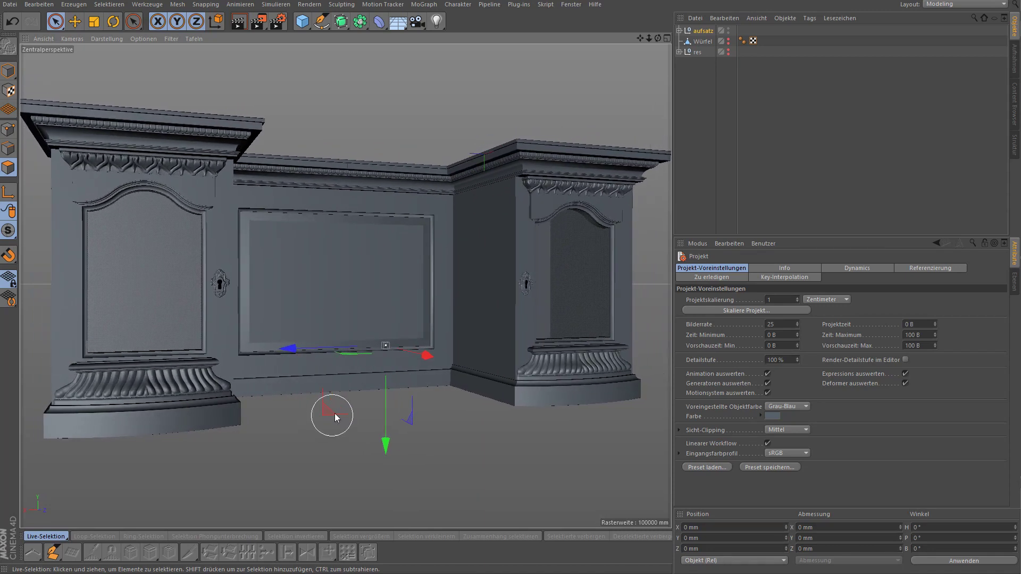
mouse_move(371, 342)
alt+mouse_down()
mouse_move(374, 307)
mouse_move(277, 322)
alt+mouse_up()
alt+drag(318, 282, 318, 311)
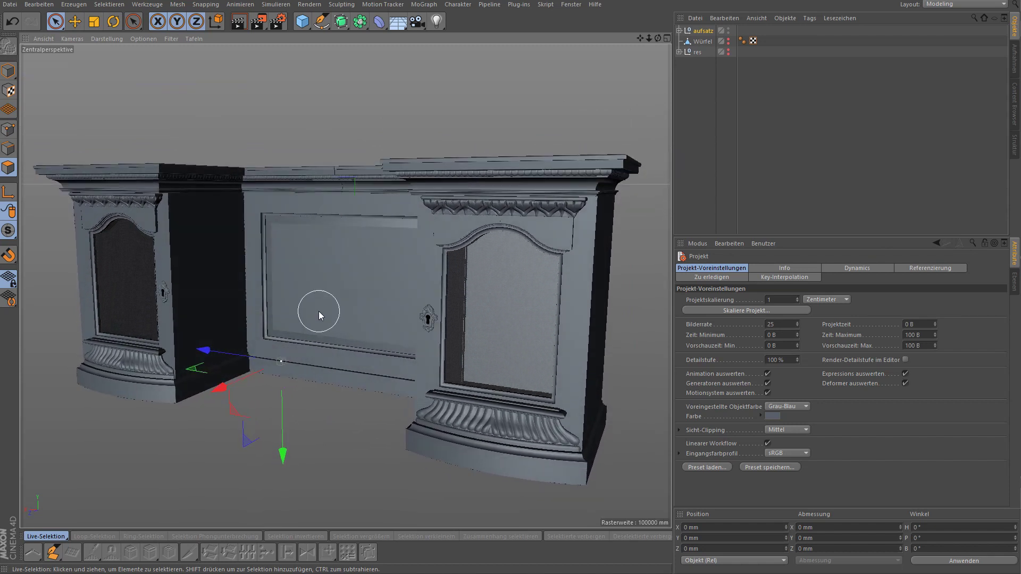